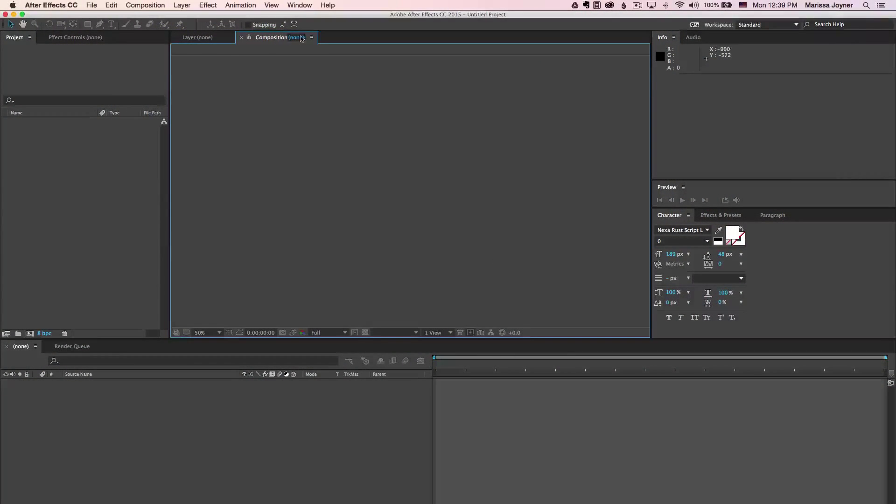
# Open the recent project Christmas-Elves-Greetings-tutorial.aep, accepting its version conversion and dismissing the missing-fonts warning
pyautogui.click(92, 5)
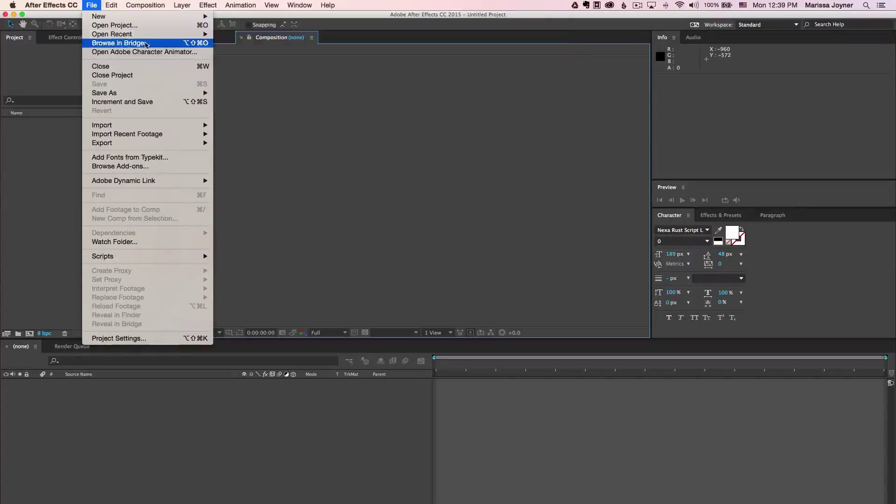
pyautogui.moveTo(147, 35)
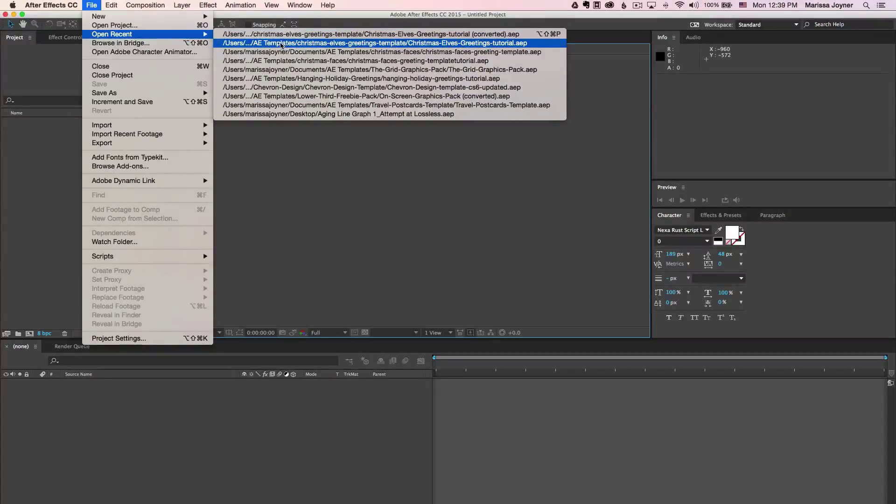
pyautogui.click(280, 43)
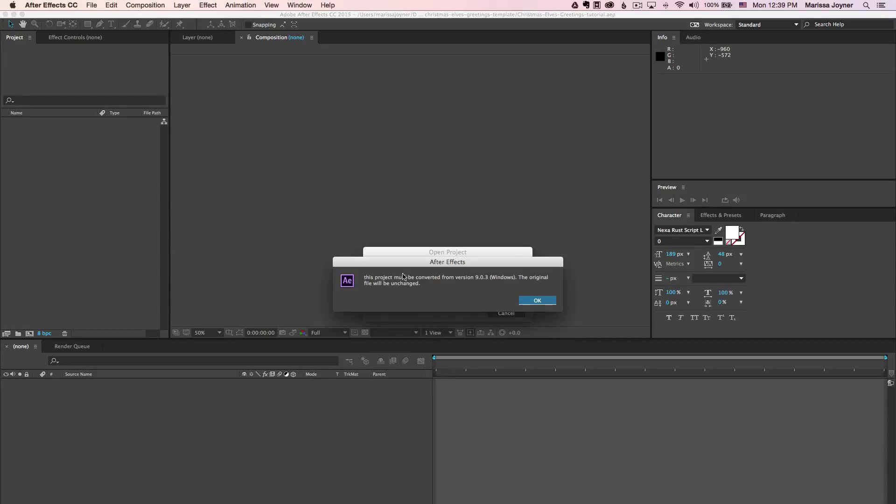
pyautogui.click(537, 301)
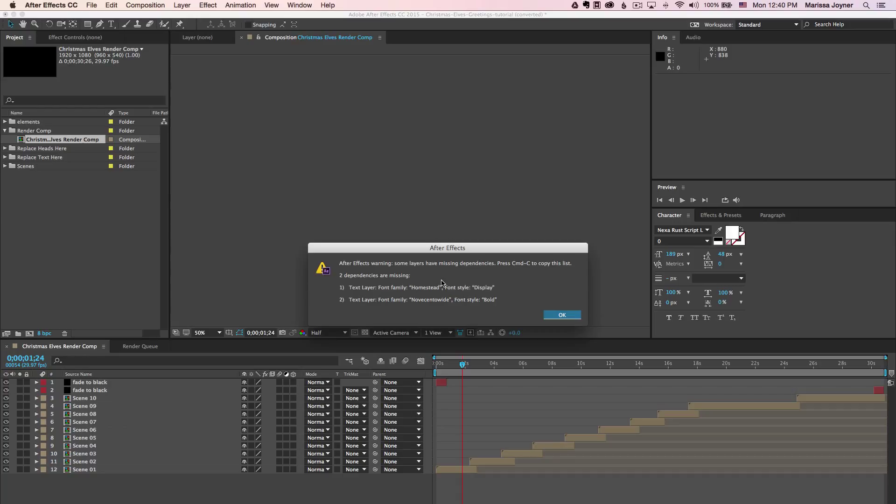
pyautogui.click(550, 313)
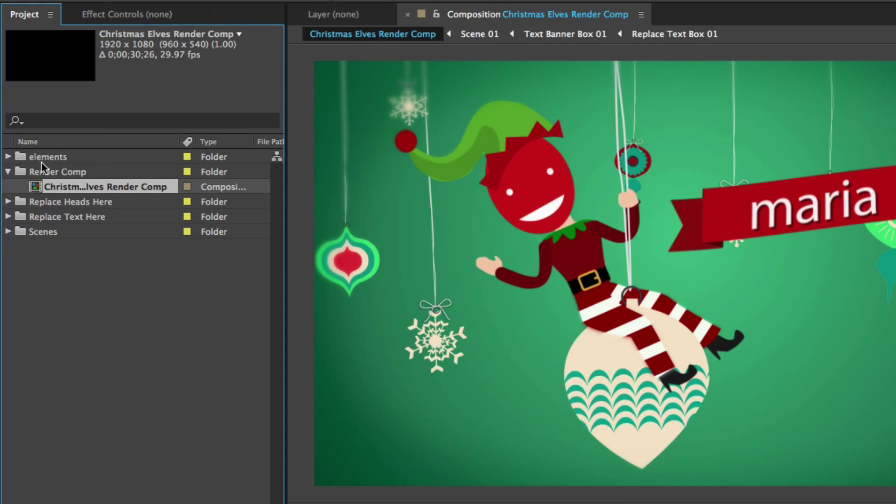
# Examine the project's elements, Render Comp and Replace Heads Here folders, including the Replace Head 01 composition
pyautogui.click(57, 157)
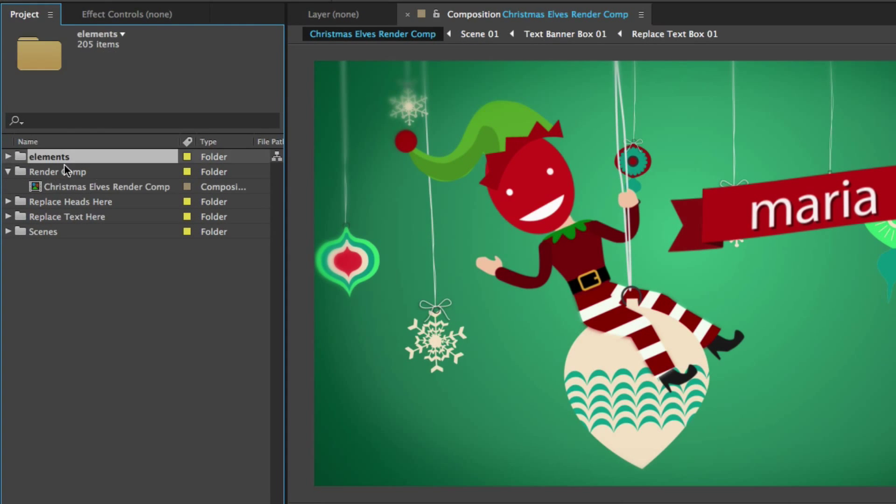
pyautogui.click(9, 158)
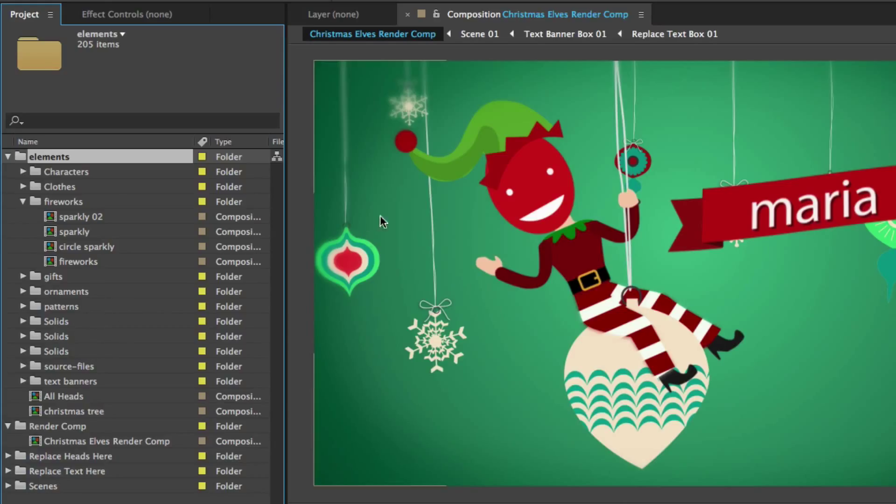
pyautogui.click(8, 156)
pyautogui.click(98, 168)
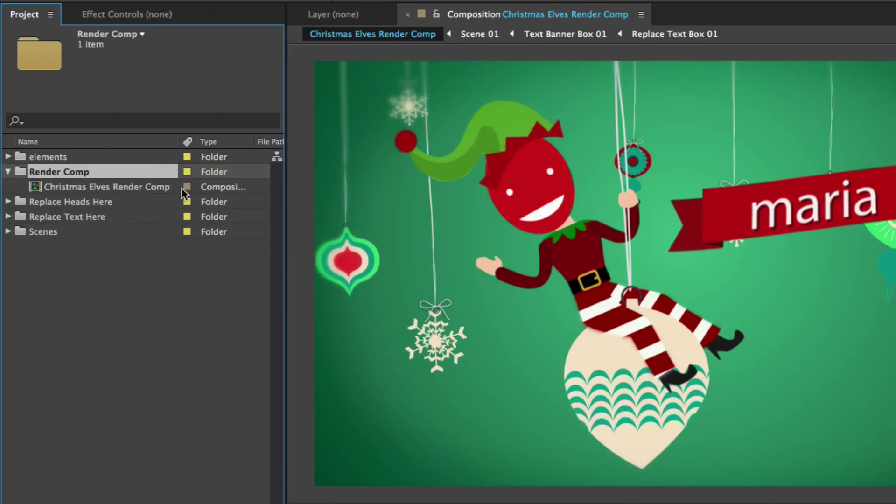
pyautogui.click(73, 203)
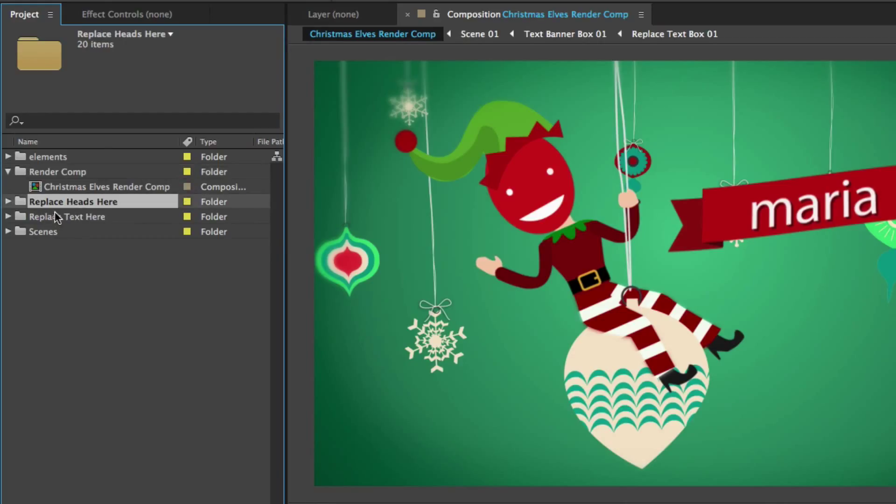
pyautogui.click(8, 201)
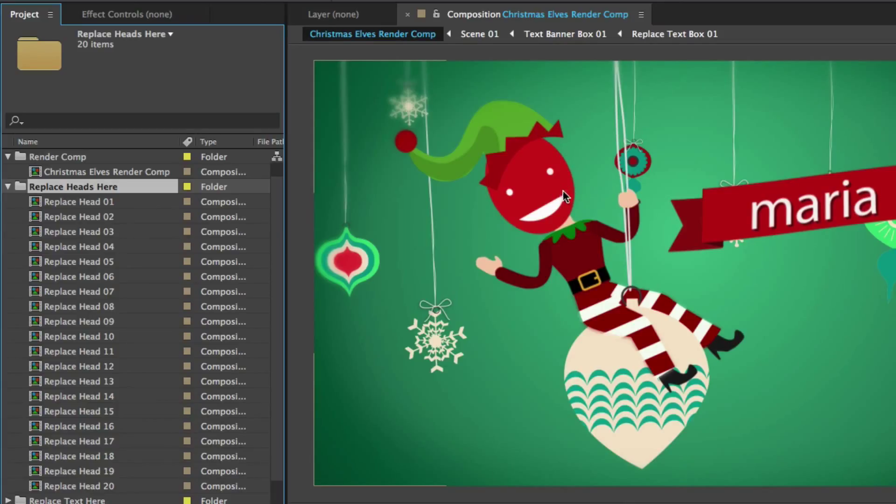
pyautogui.click(89, 203)
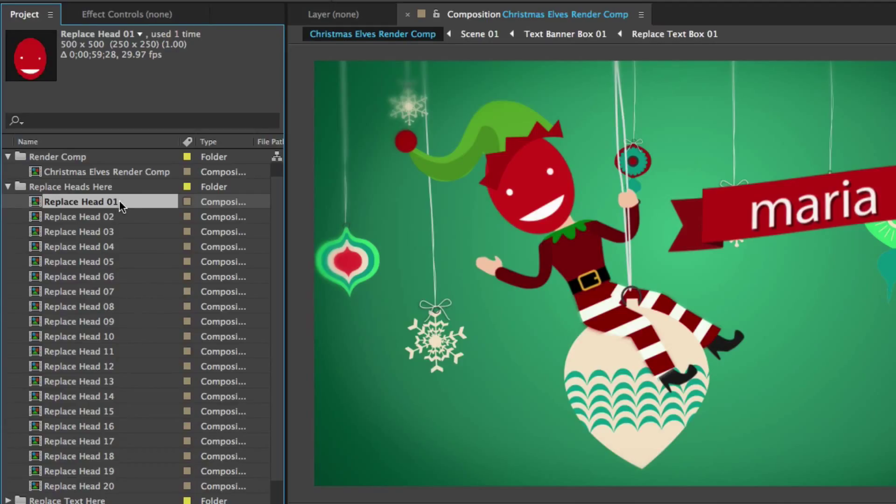
pyautogui.click(8, 187)
# Look through the compositions in the Replace Text Here and Scenes folders of the project
pyautogui.click(47, 217)
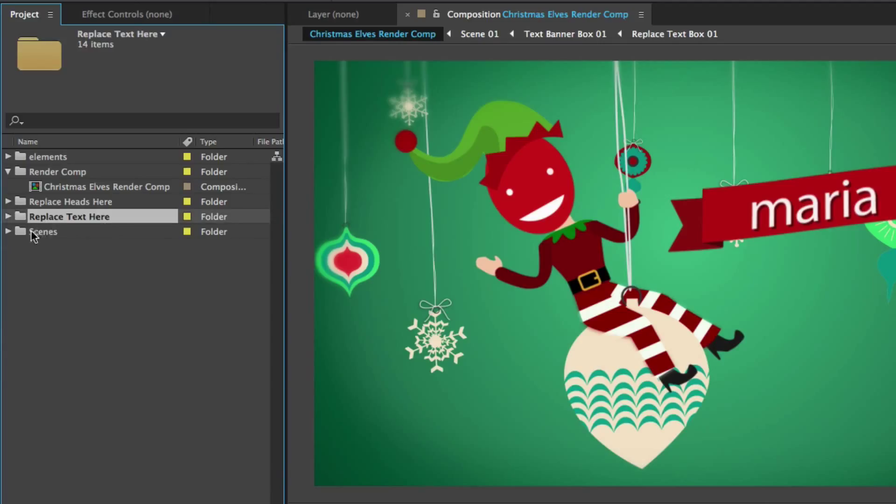
pyautogui.click(8, 216)
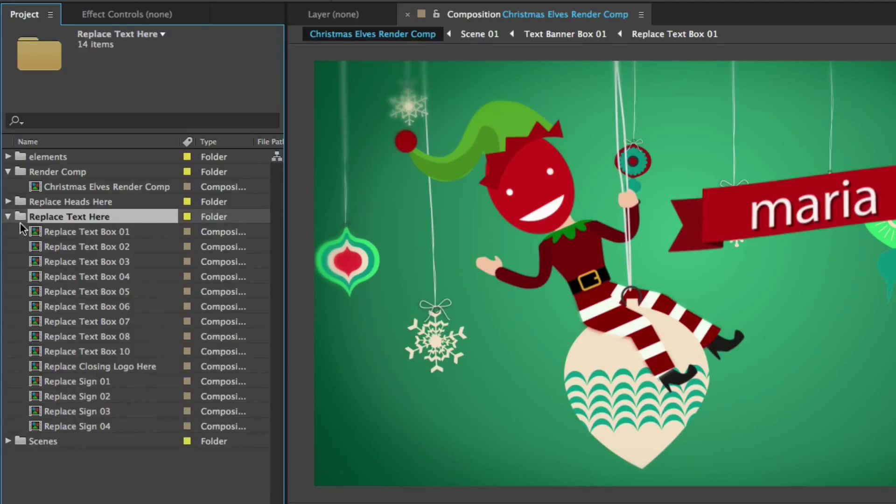
pyautogui.click(8, 216)
pyautogui.click(47, 232)
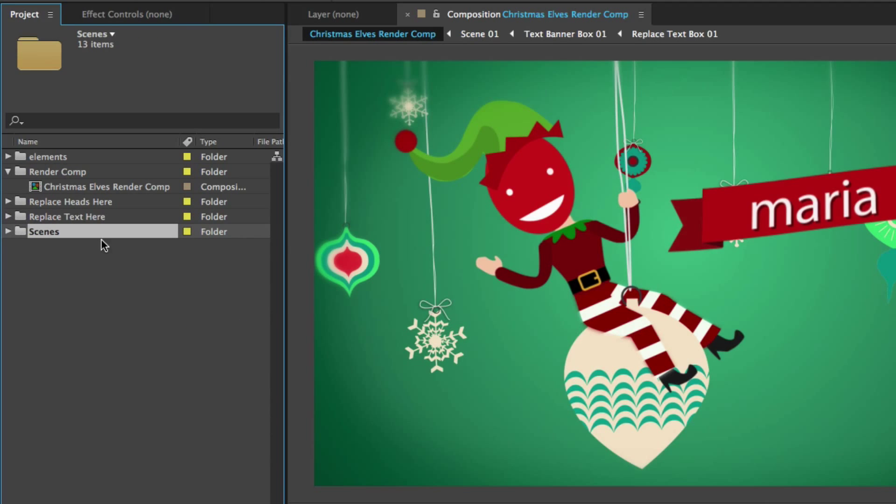
pyautogui.click(8, 232)
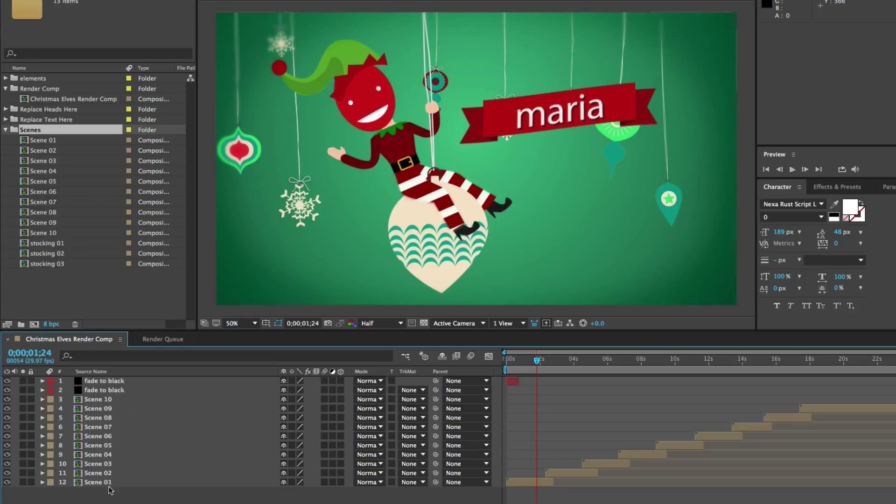
# Review the fade to black layers and the scene layers in the Christmas Elves Render Comp, previewing Scene 01 and Scene 02
pyautogui.click(102, 391)
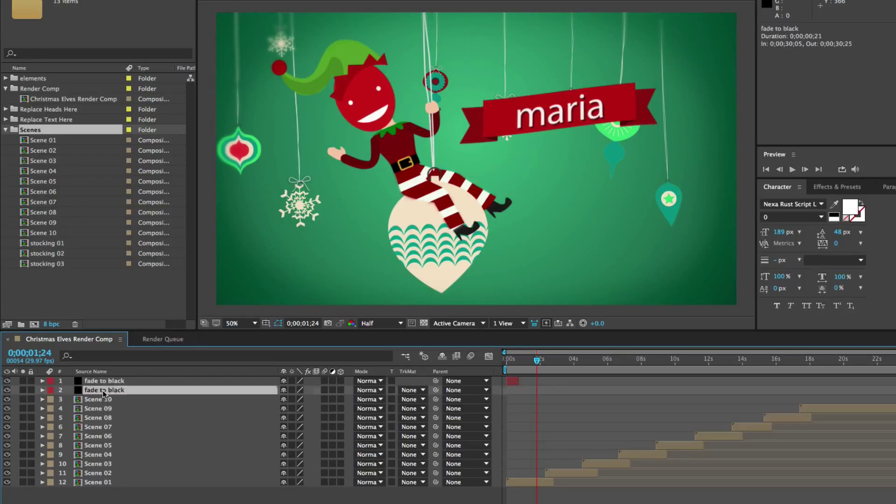
pyautogui.click(118, 382)
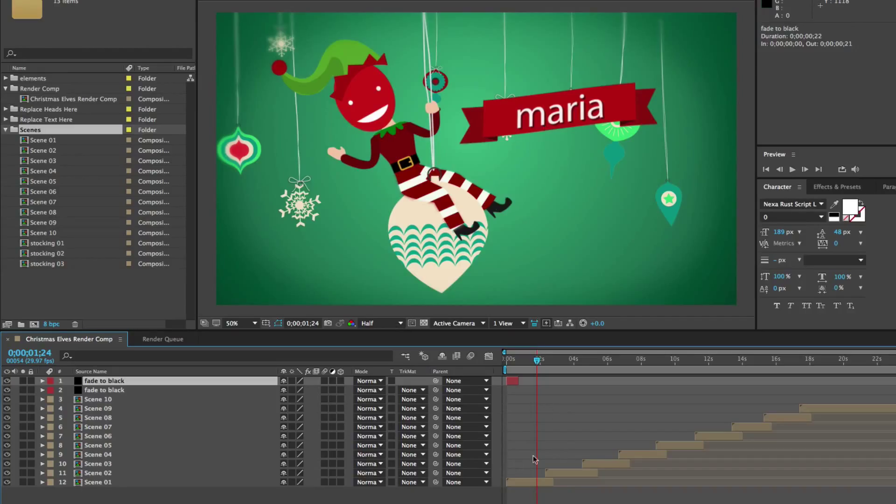
pyautogui.moveTo(549, 360); pyautogui.dragTo(562, 360)
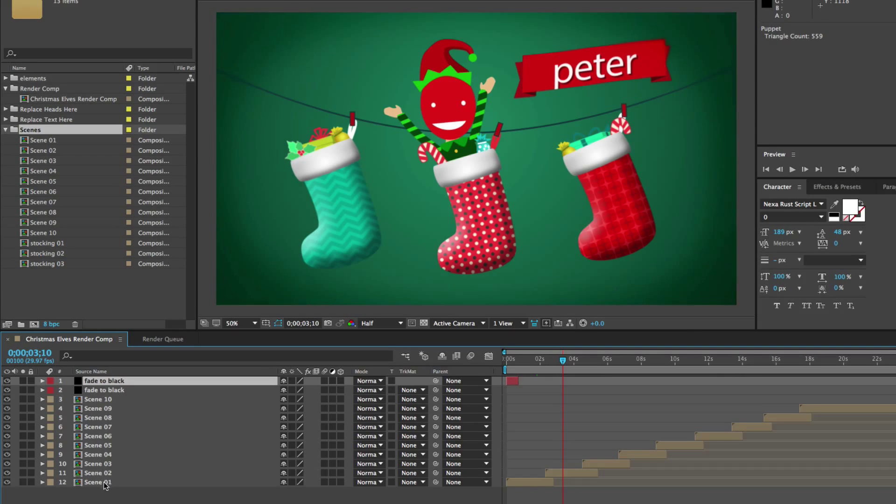
pyautogui.moveTo(99, 482); pyautogui.dragTo(110, 473)
pyautogui.moveTo(527, 468)
pyautogui.mouseDown()
pyautogui.moveTo(567, 472)
pyautogui.moveTo(521, 484)
pyautogui.mouseUp()
pyautogui.click(620, 483)
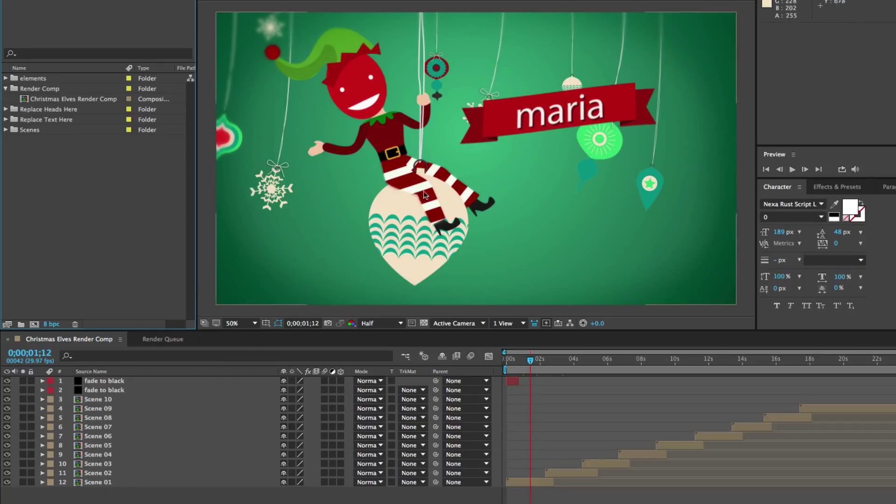
# Open the Scene 01 composition and show the effect controls of its Scene 01 Character Options 01 layer
pyautogui.click(106, 482)
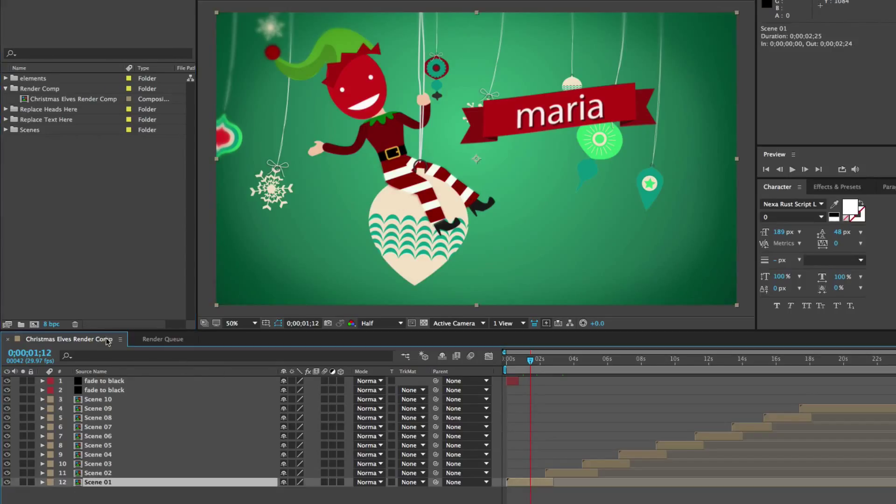
pyautogui.doubleClick(96, 483)
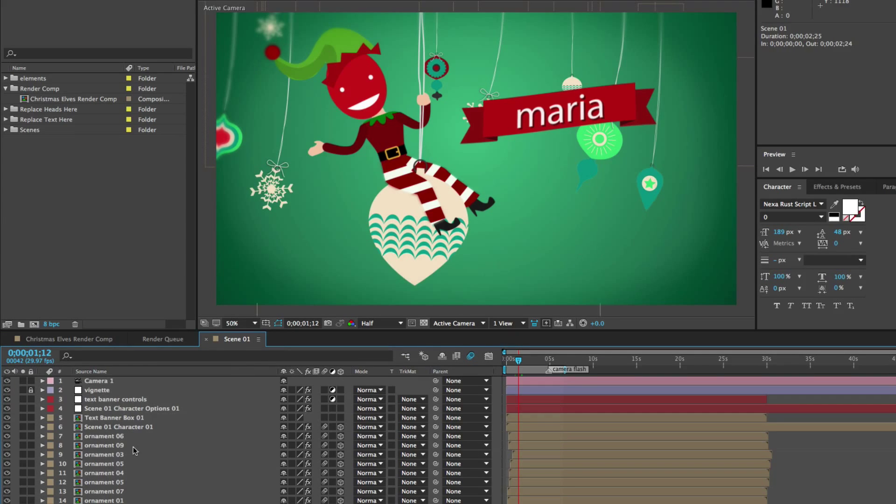
pyautogui.click(95, 409)
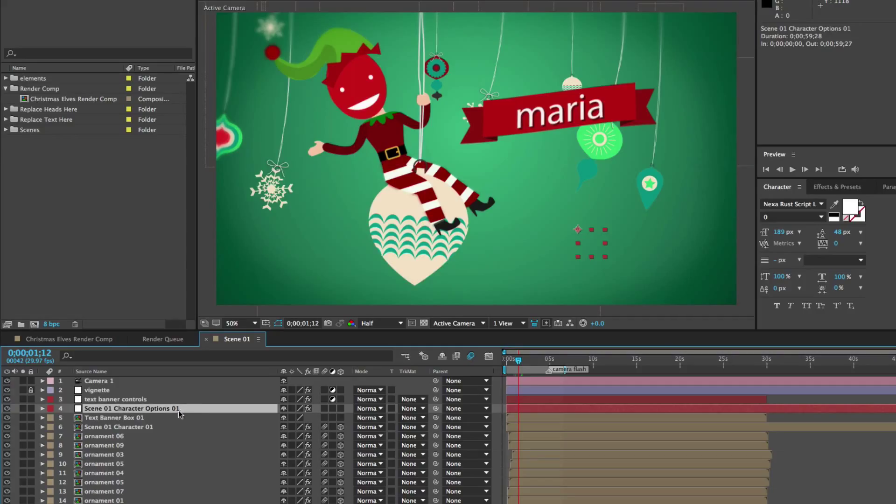
pyautogui.press('e')
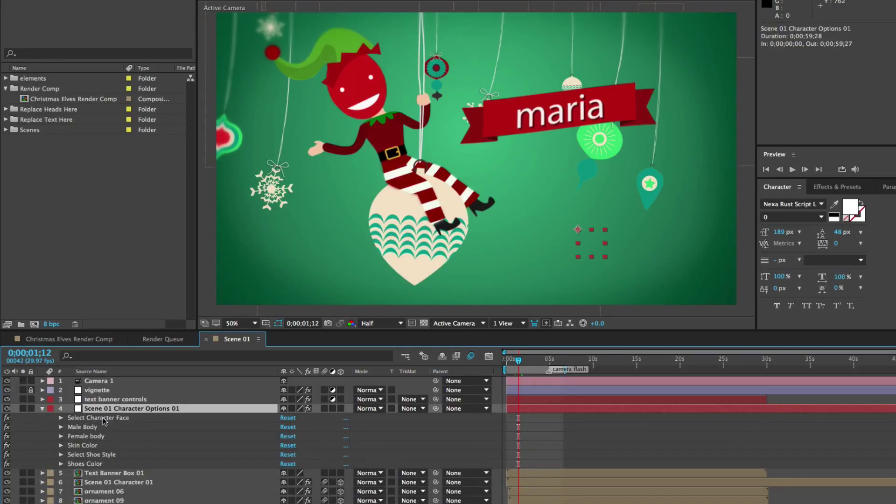
pyautogui.click(103, 419)
pyautogui.press('F3')
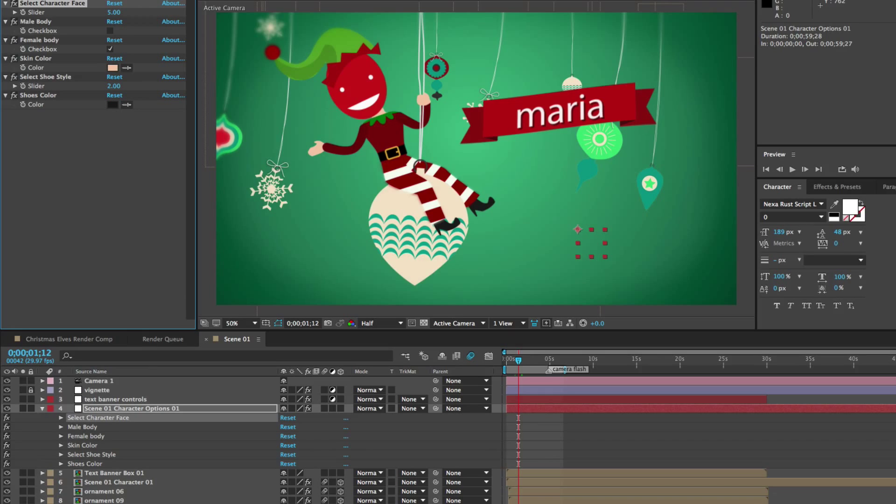
# Rearrange the workspace so the effect controls are fully readable between the project list and a wider composition view
pyautogui.moveTo(195, 42); pyautogui.dragTo(341, 42)
pyautogui.moveTo(209, 91); pyautogui.dragTo(289, 94)
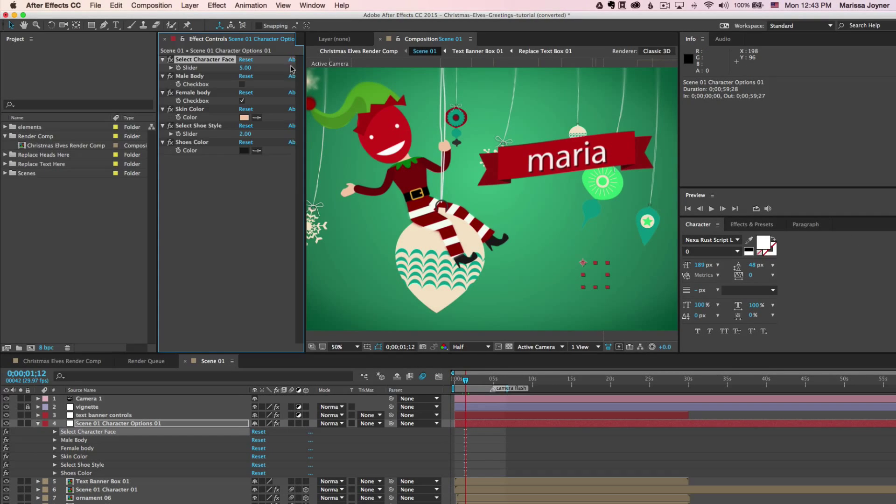
pyautogui.moveTo(309, 102); pyautogui.dragTo(366, 91)
pyautogui.moveTo(158, 70); pyautogui.dragTo(145, 69)
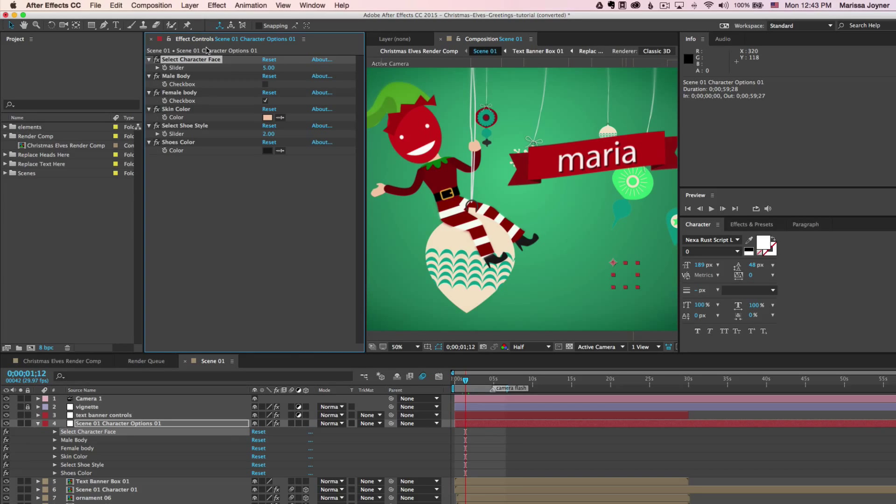
pyautogui.moveTo(366, 88); pyautogui.dragTo(296, 91)
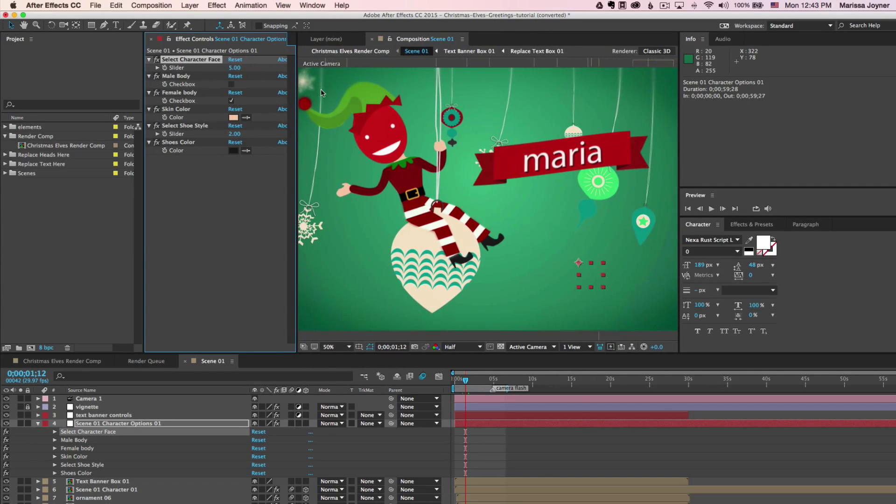
pyautogui.moveTo(679, 136); pyautogui.dragTo(796, 136)
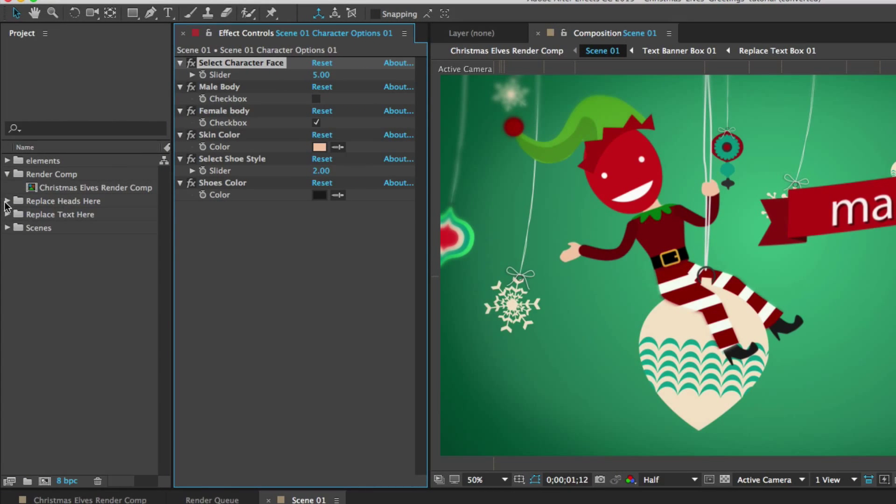
# Check Replace Head 01 among the replaceable heads and set the Select Character Face slider to 1
pyautogui.click(7, 202)
pyautogui.click(79, 202)
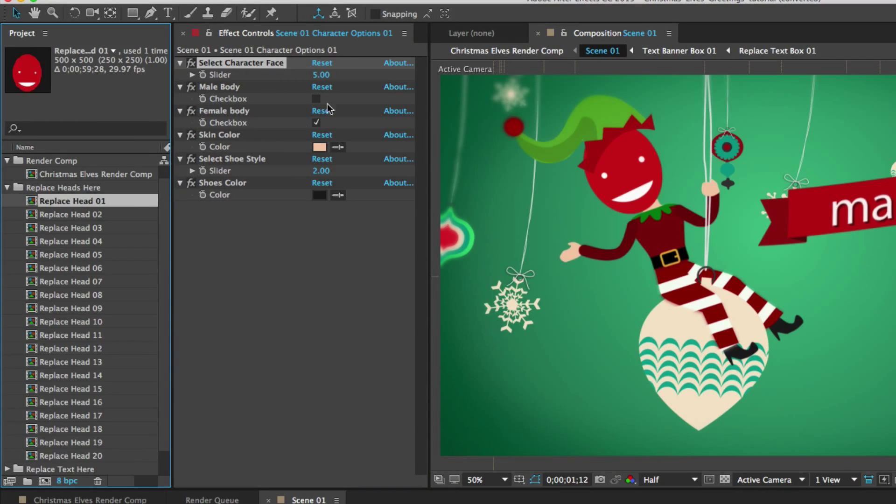
pyautogui.click(321, 75)
pyautogui.write('1')
pyautogui.press('Return')
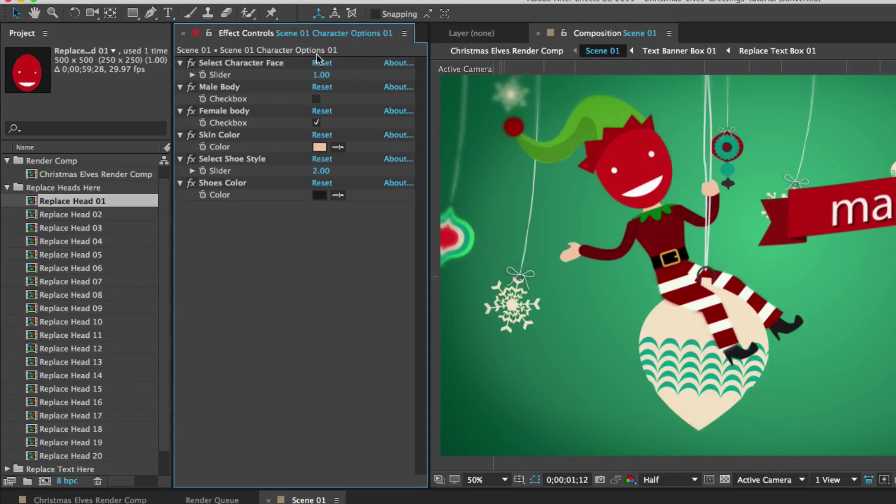
pyautogui.click(7, 188)
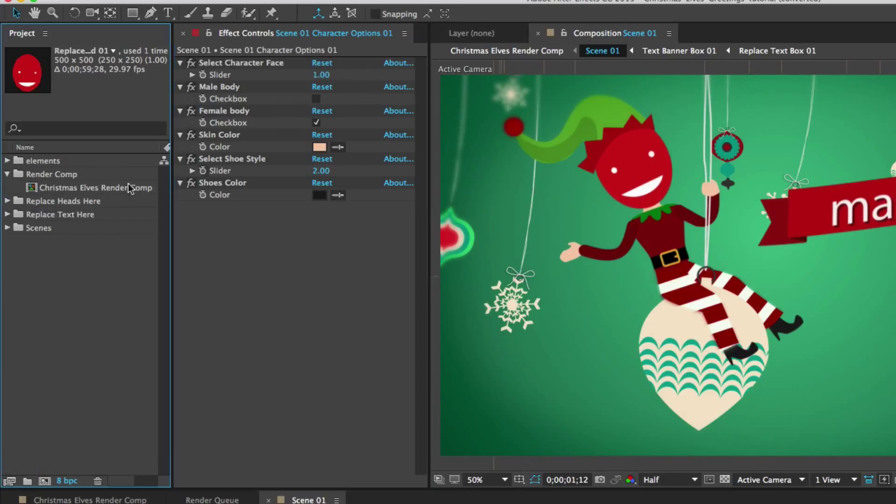
# Switch the Scene 01 character to the male body by enabling Male Body and disabling Female body
pyautogui.click(219, 88)
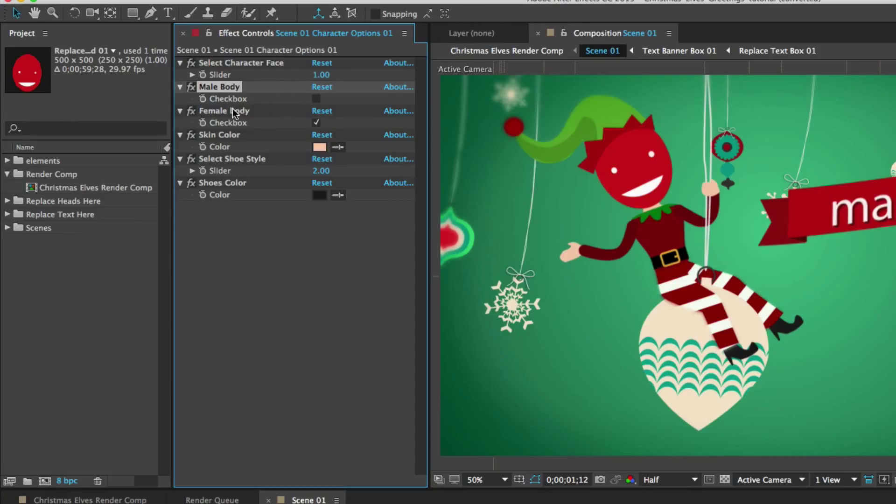
pyautogui.click(316, 98)
pyautogui.click(316, 122)
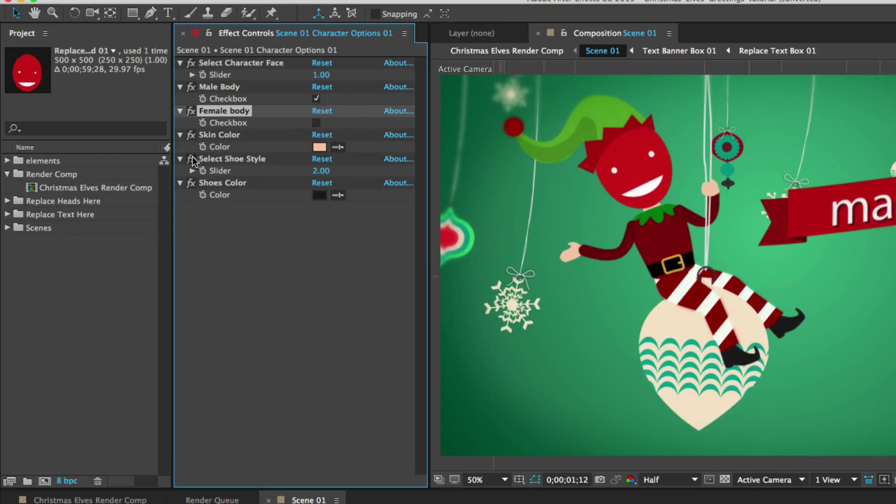
pyautogui.click(230, 143)
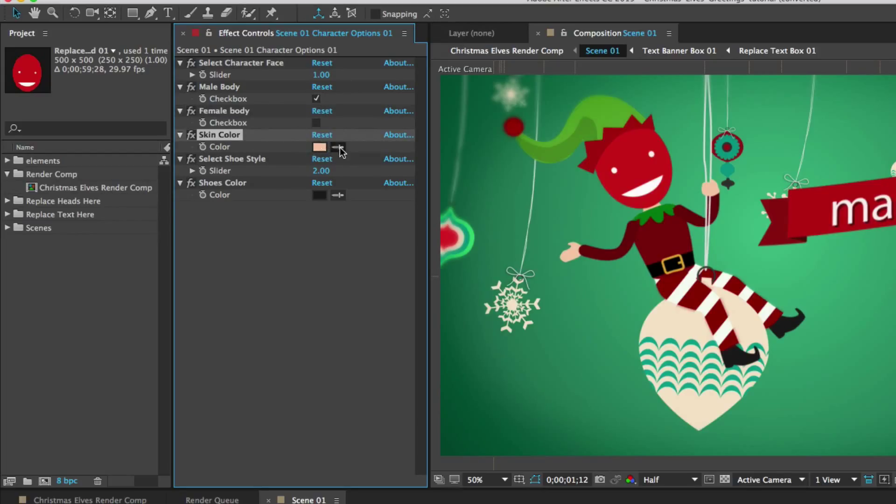
pyautogui.click(262, 170)
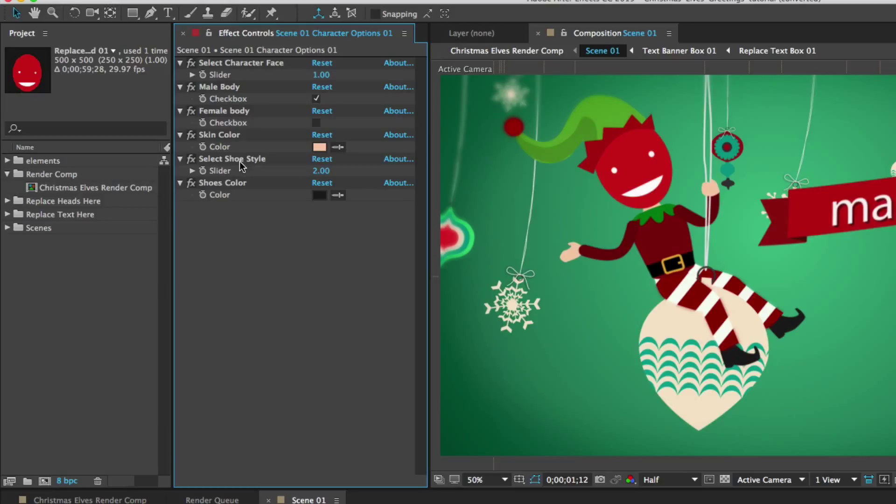
# Review the Select Shoe Style and Shoes Color options of the Scene 01 character
pyautogui.click(240, 160)
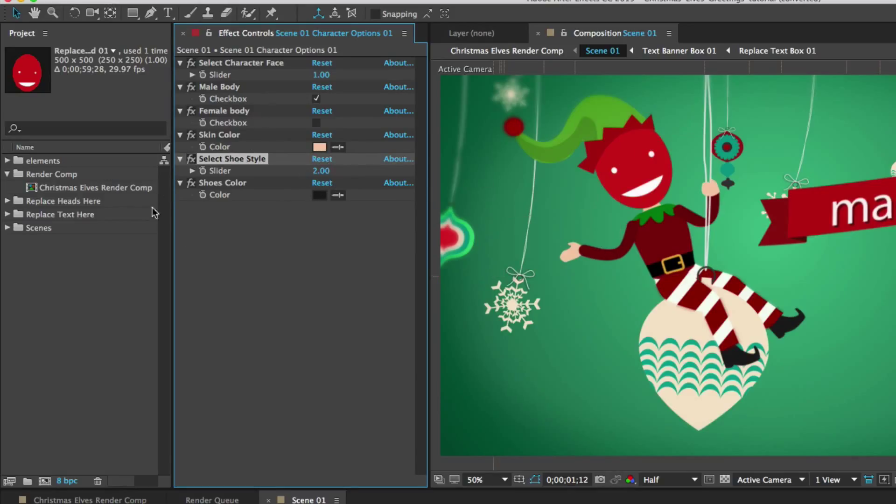
pyautogui.click(226, 184)
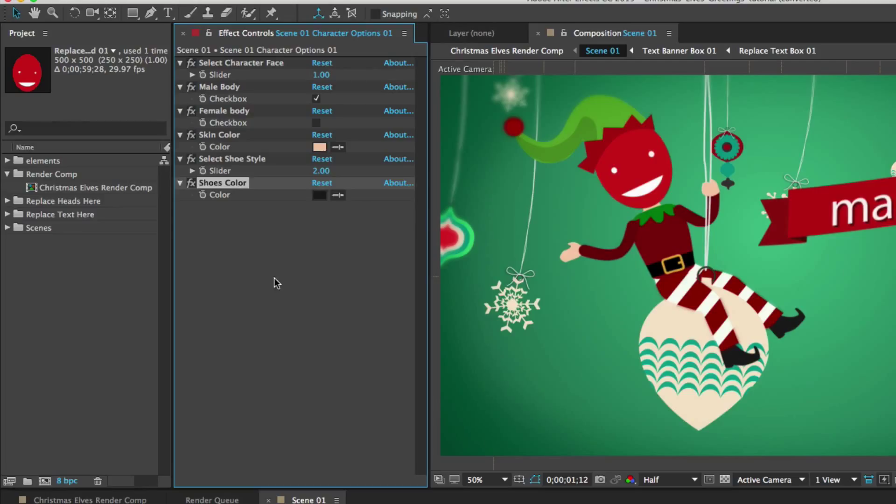
pyautogui.click(261, 269)
# Find the shirt textures among the Clothes elements and open the elf shirt pattern 01 composition
pyautogui.click(33, 161)
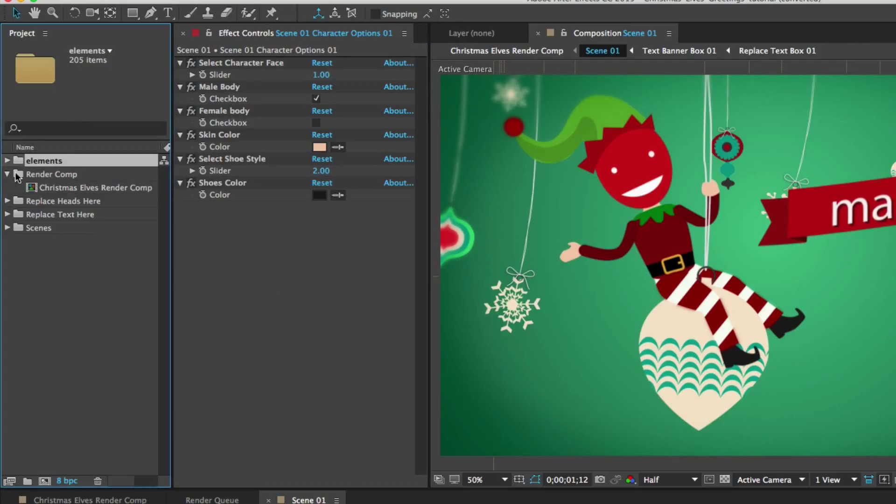
pyautogui.click(7, 161)
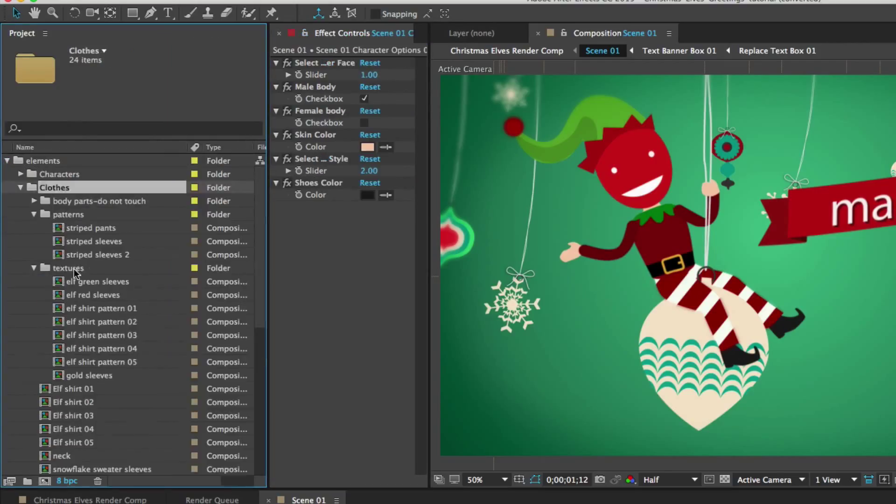
pyautogui.click(70, 268)
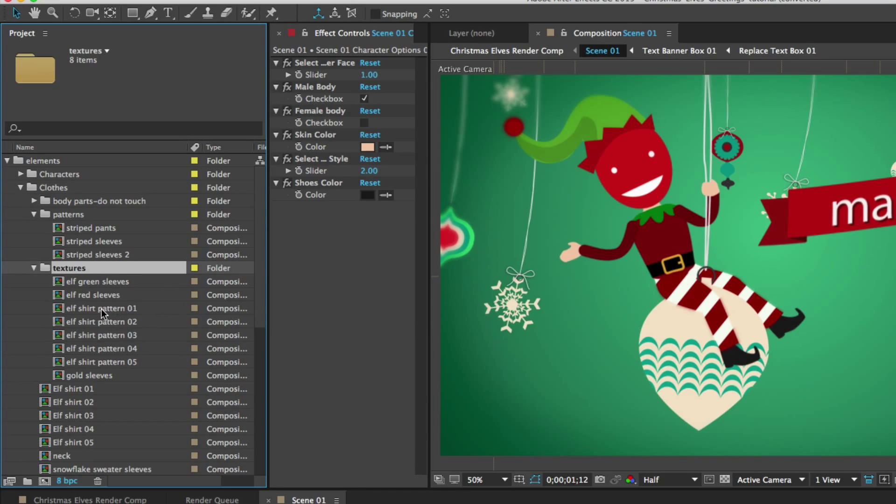
pyautogui.doubleClick(102, 309)
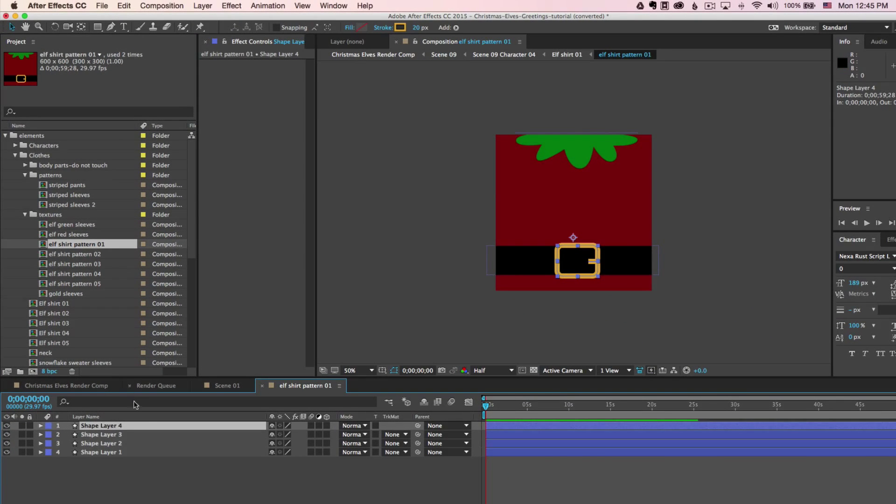
# Try a red fill color on the belt shape, Shape Layer 3, of elf shirt pattern 01
pyautogui.click(95, 434)
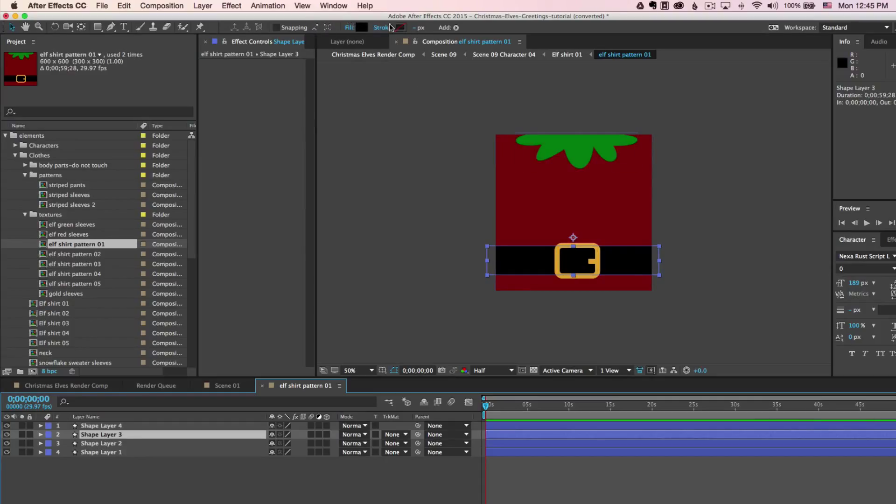
pyautogui.click(360, 30)
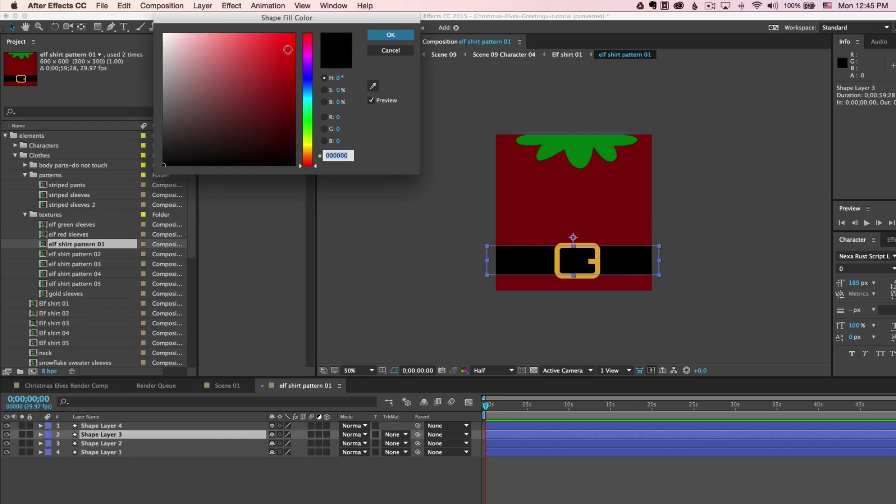
pyautogui.click(261, 66)
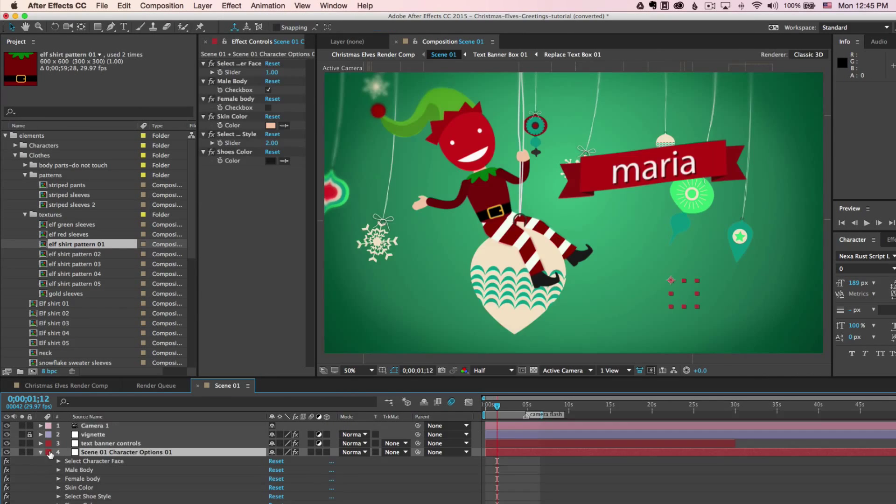
# Show the effects of Scene 01's text banner controls layer in a wider view and set the banner Width to 31
pyautogui.press('F2')
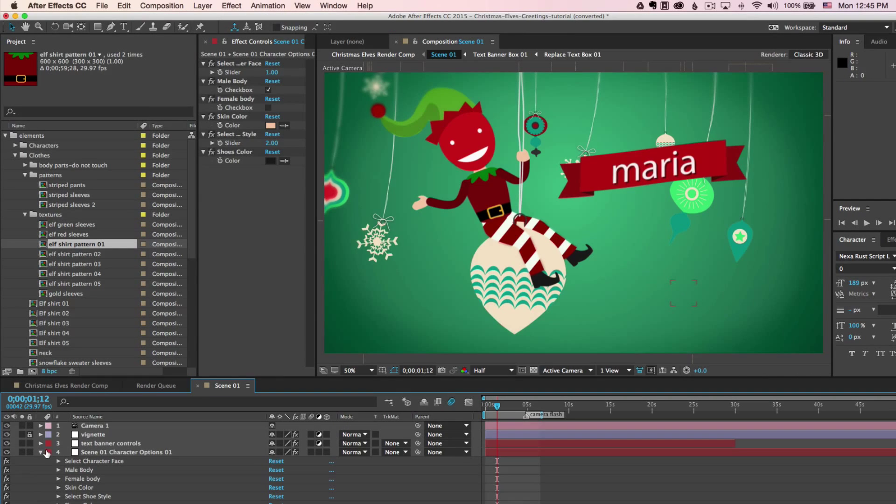
pyautogui.click(41, 452)
pyautogui.click(103, 445)
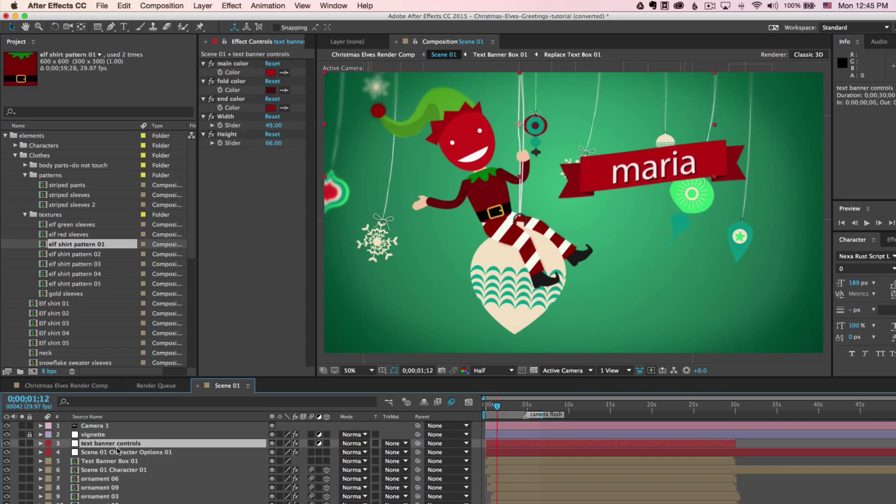
pyautogui.moveTo(316, 129); pyautogui.dragTo(369, 134)
pyautogui.moveTo(298, 125); pyautogui.dragTo(336, 143)
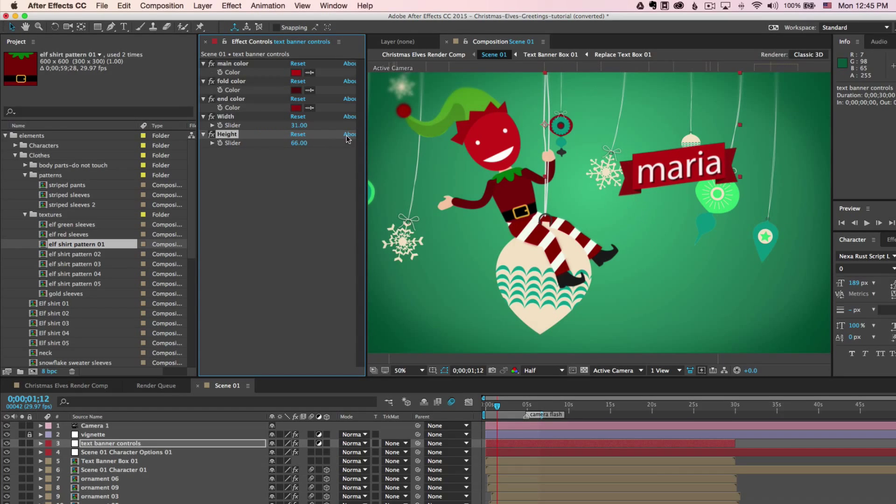
# Move the Text Banner Box 01 layer slightly away from the elf in the Scene 01 composition
pyautogui.click(108, 462)
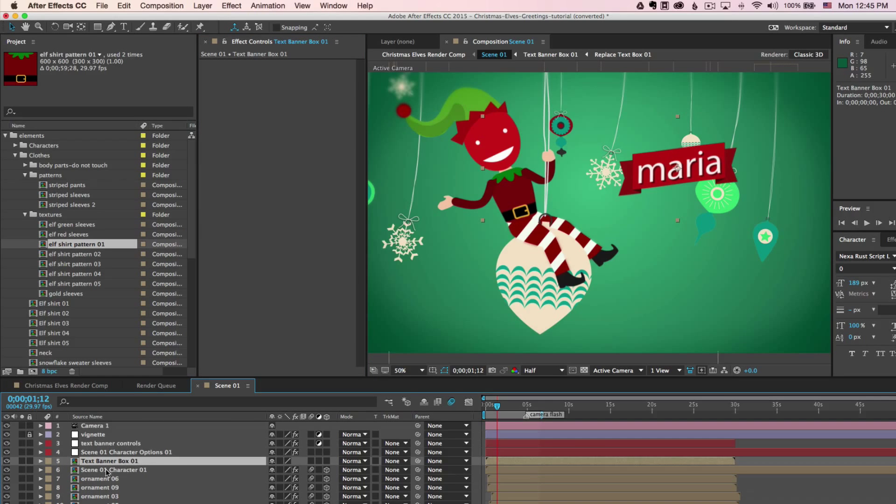
pyautogui.press('z')
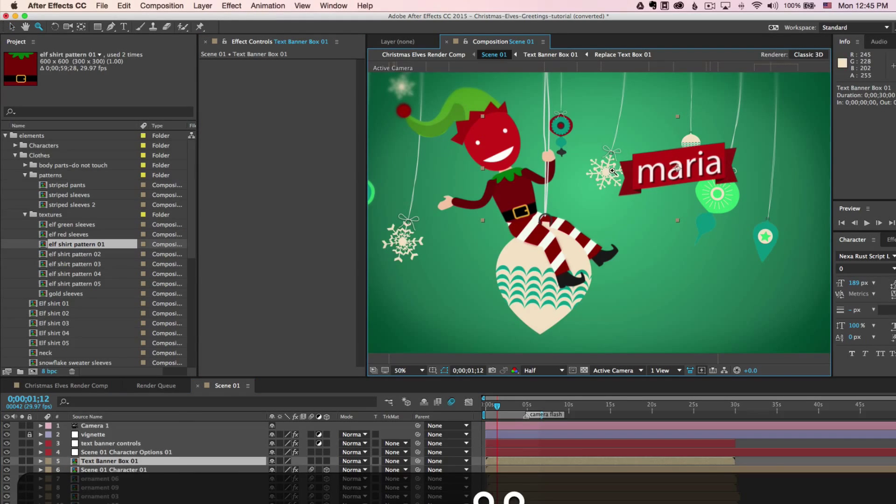
pyautogui.press('v')
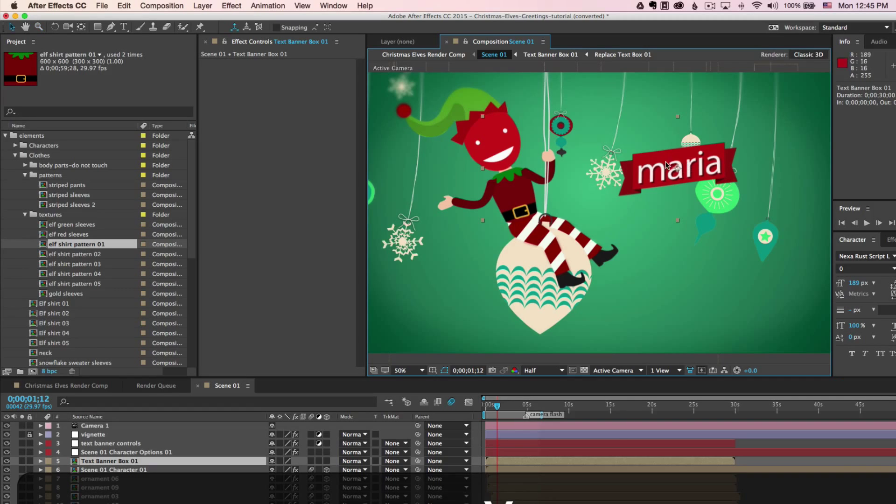
pyautogui.moveTo(688, 171); pyautogui.dragTo(713, 176)
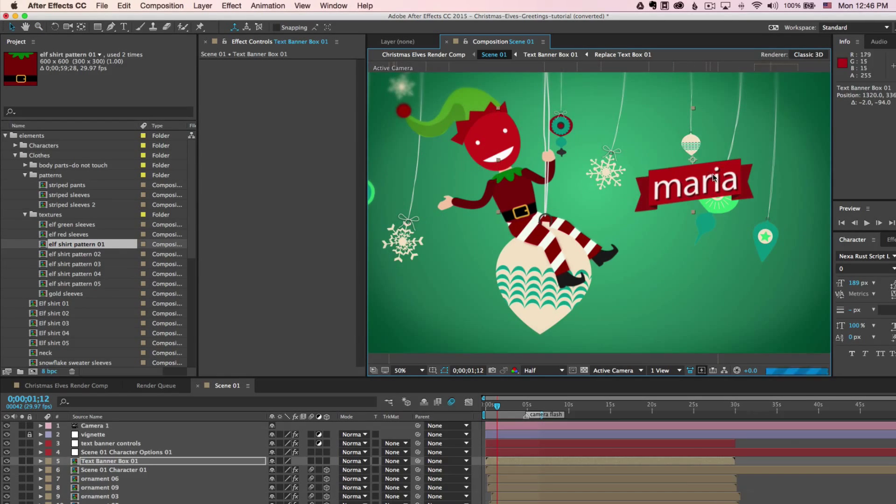
# Try the teal color 10BD98 as the main color in the text banner controls
pyautogui.click(98, 443)
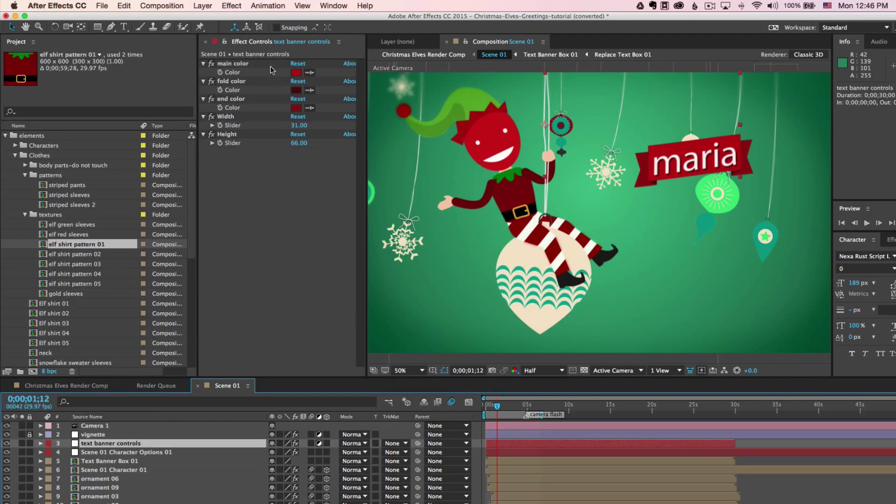
pyautogui.click(296, 72)
pyautogui.click(336, 155)
pyautogui.write('10BD98')
pyautogui.click(391, 35)
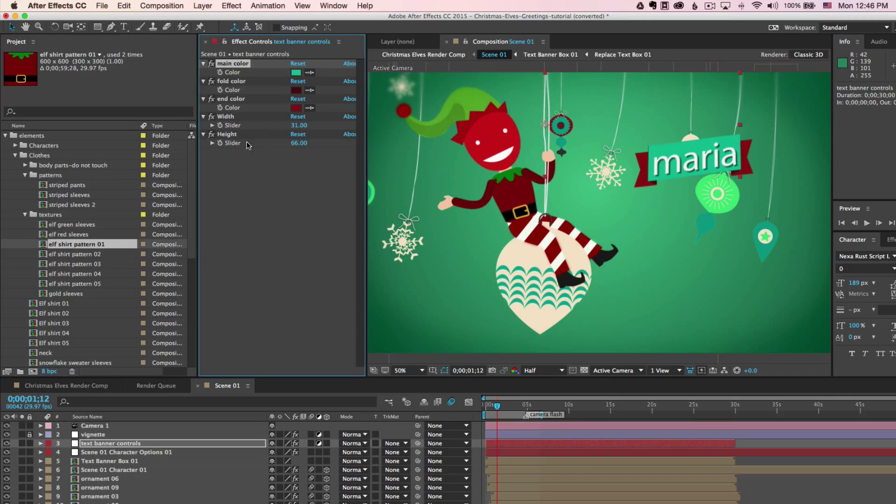
# Select the Text Banner Box 01 layer, list the Replace Text Here compositions and open Replace Text Box 01
pyautogui.press('super+Down')
pyautogui.press('super+Down')
pyautogui.click(7, 136)
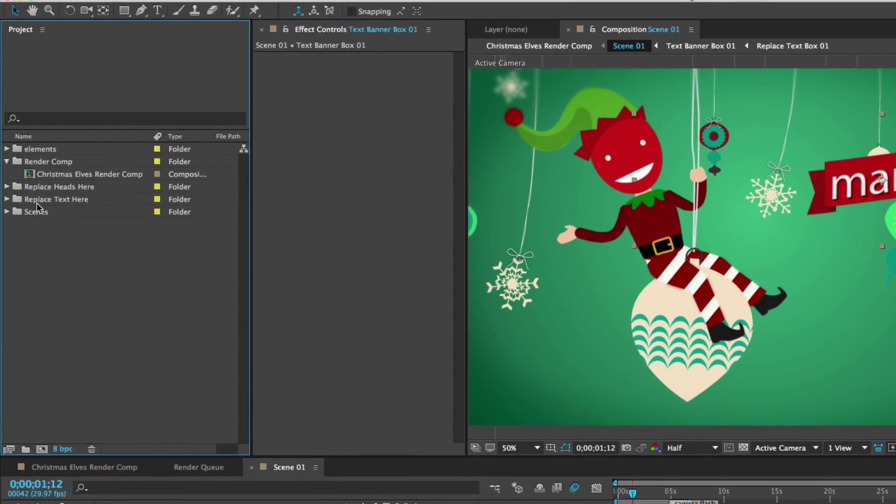
pyautogui.click(29, 176)
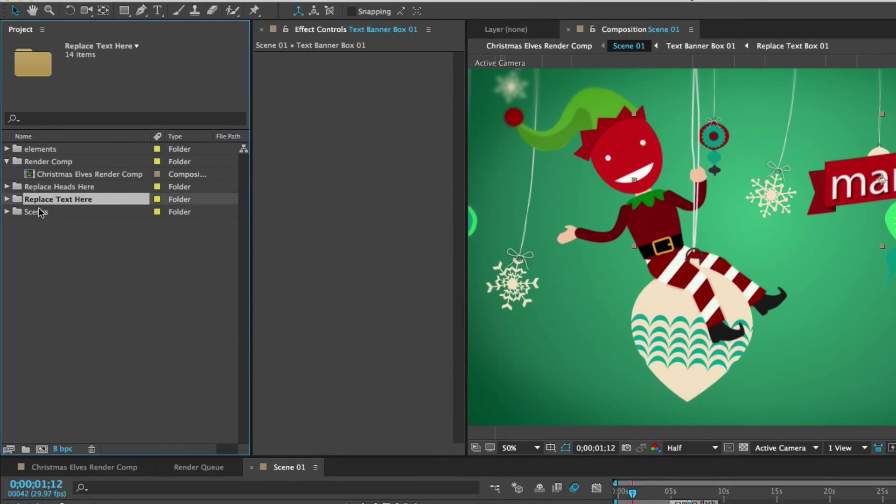
pyautogui.click(6, 199)
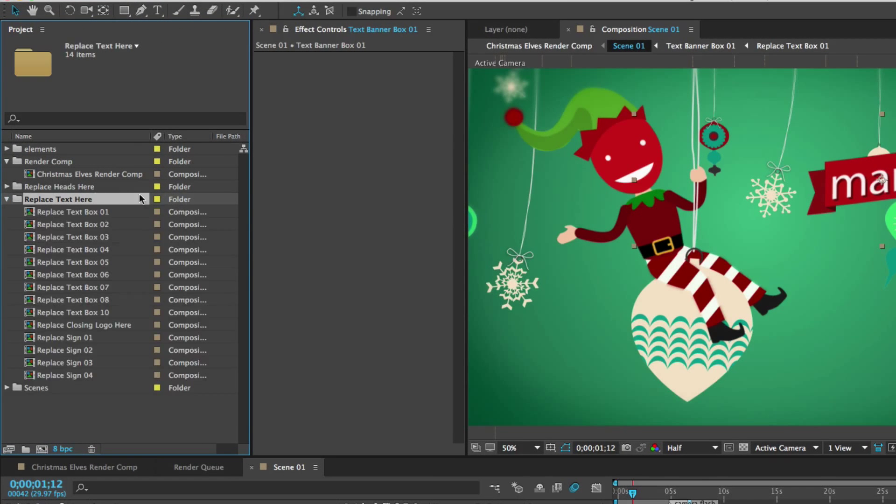
pyautogui.click(79, 212)
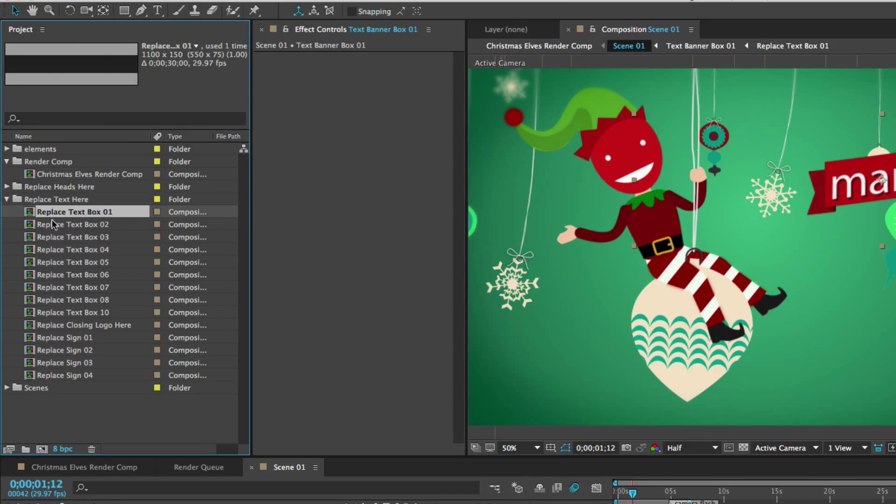
pyautogui.doubleClick(104, 212)
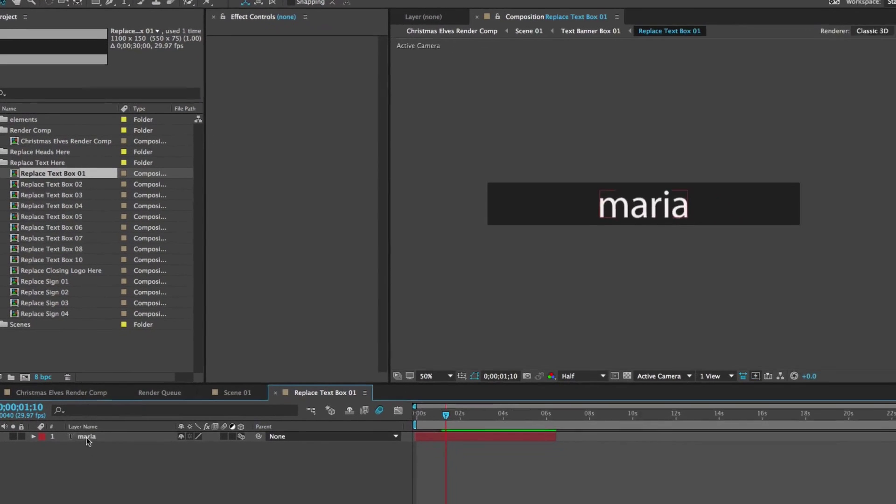
# Replace the text in Replace Text Box 01 with "Your Name"
pyautogui.click(86, 436)
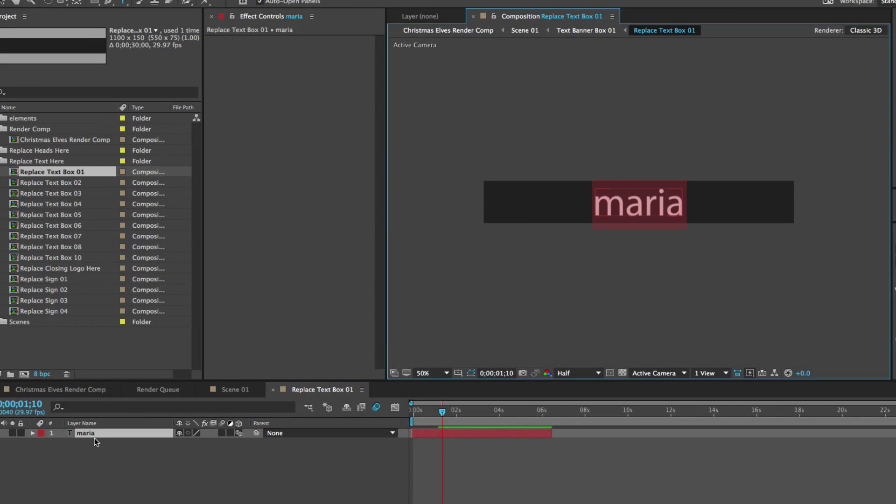
pyautogui.write('Y')
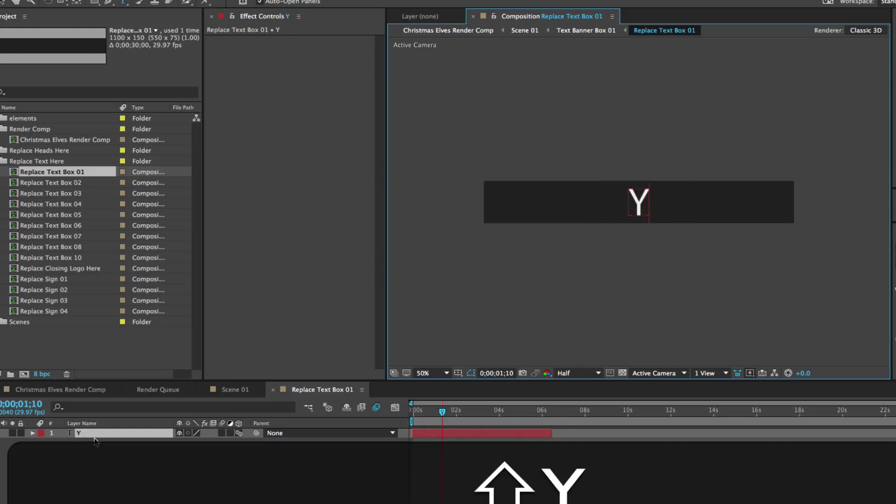
pyautogui.write('our Name')
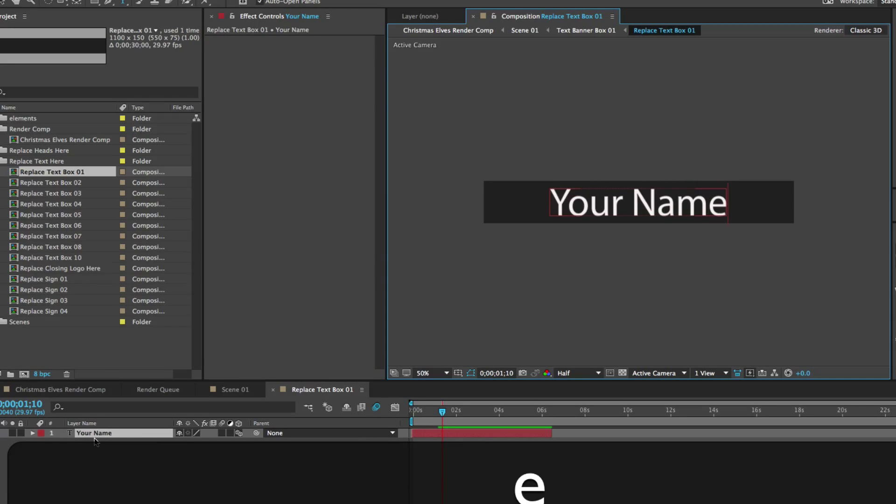
# Set the font of the Your Name text to Big John and its color to red D43A3A
pyautogui.click(110, 433)
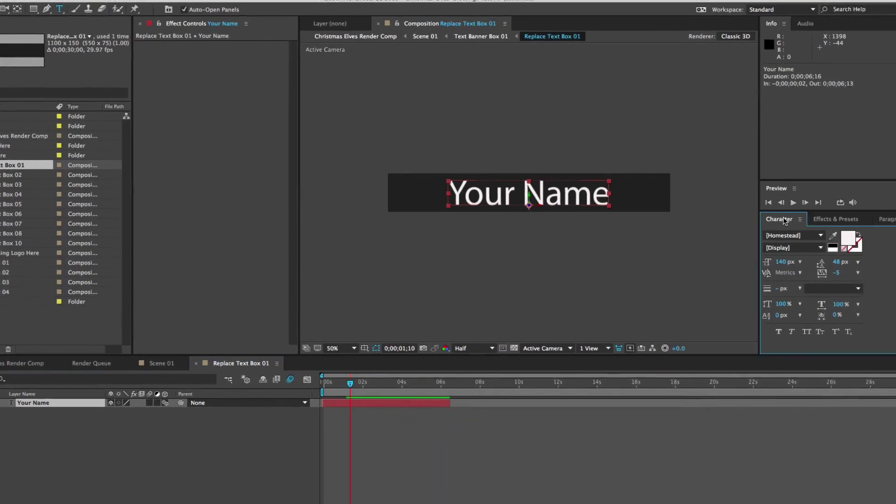
pyautogui.click(817, 235)
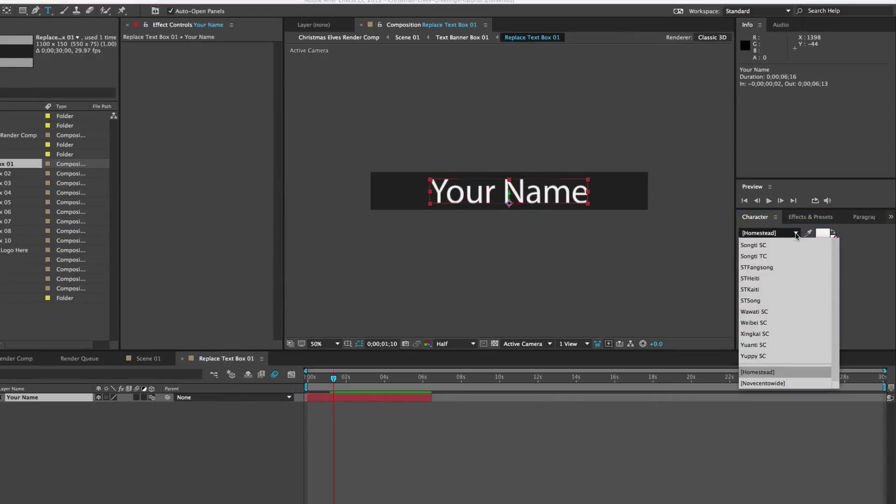
pyautogui.moveTo(838, 359); pyautogui.dragTo(835, 257)
pyautogui.click(753, 263)
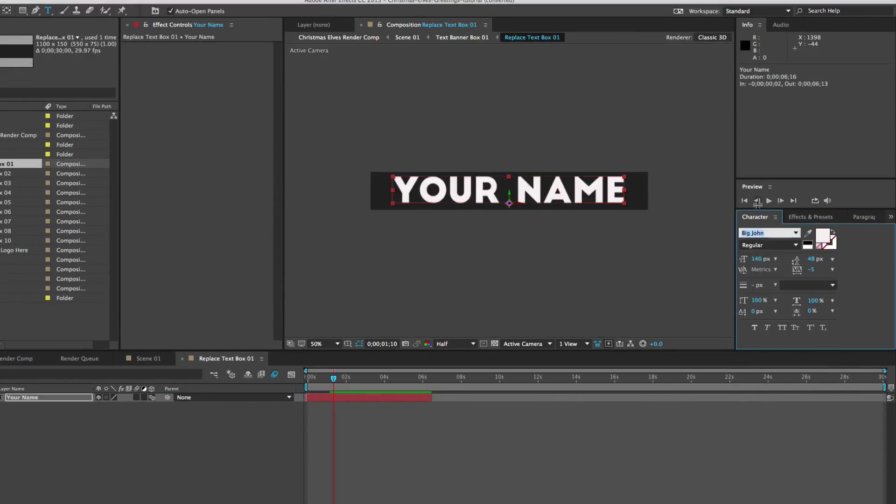
pyautogui.click(820, 240)
pyautogui.click(178, 38)
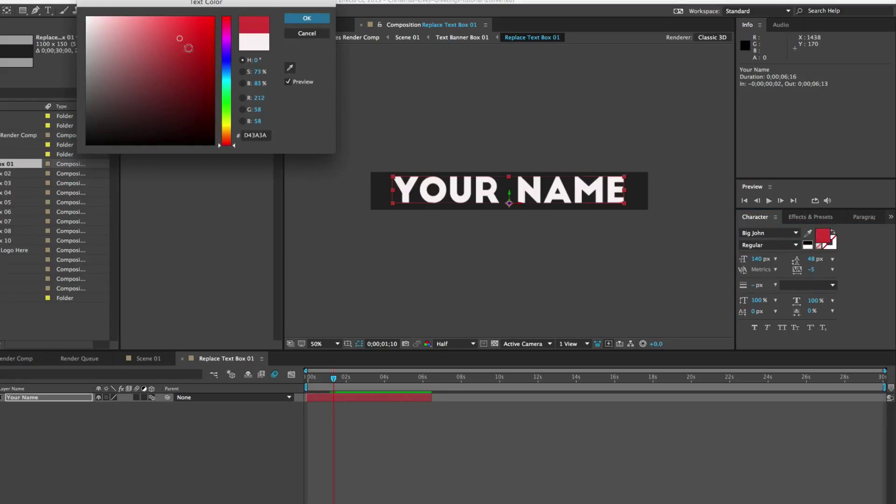
pyautogui.click(306, 18)
# Return to Scene 01 and set the Width in the text banner controls to 84 to fit the name
pyautogui.click(147, 359)
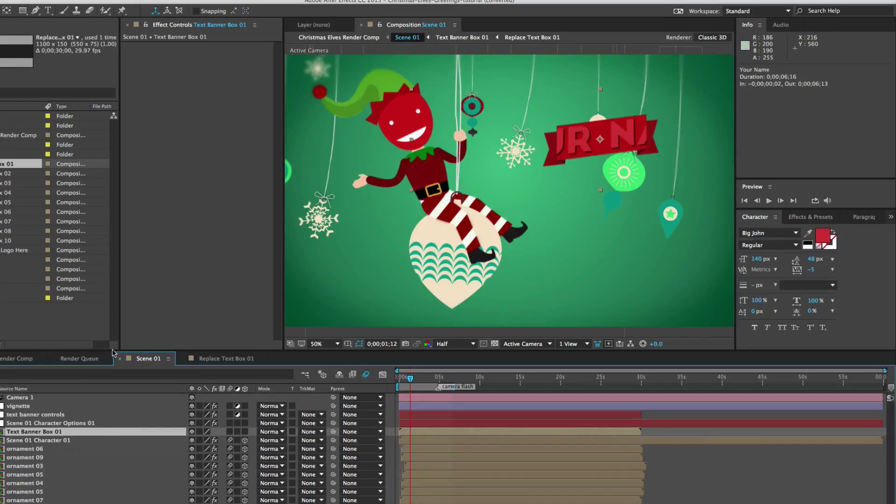
pyautogui.click(26, 415)
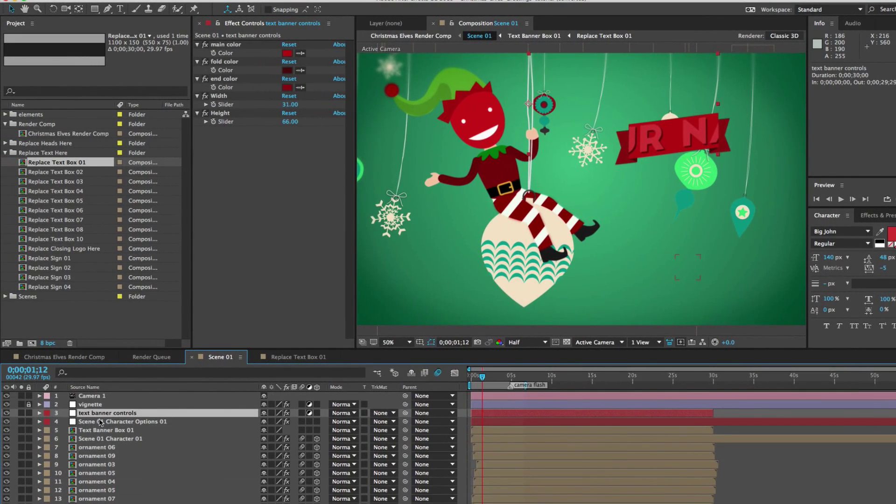
pyautogui.moveTo(291, 104); pyautogui.dragTo(313, 103)
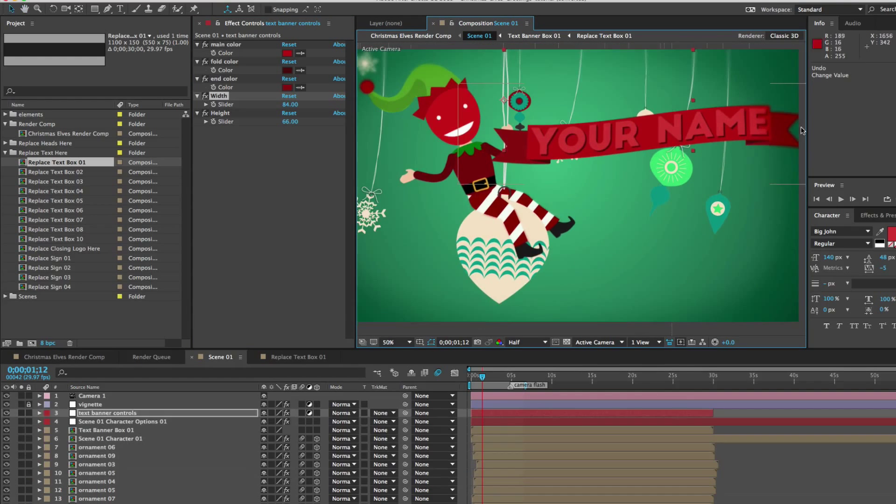
# Move the Text Banner Box 01 layer below the hanging ornaments to about position 1334, 832 and keep it selected
pyautogui.moveTo(803, 129); pyautogui.dragTo(778, 126)
pyautogui.click(680, 133)
pyautogui.moveTo(680, 133); pyautogui.dragTo(701, 267)
pyautogui.press('space')
pyautogui.moveTo(662, 186); pyautogui.dragTo(639, 193)
pyautogui.moveTo(637, 264); pyautogui.dragTo(629, 262)
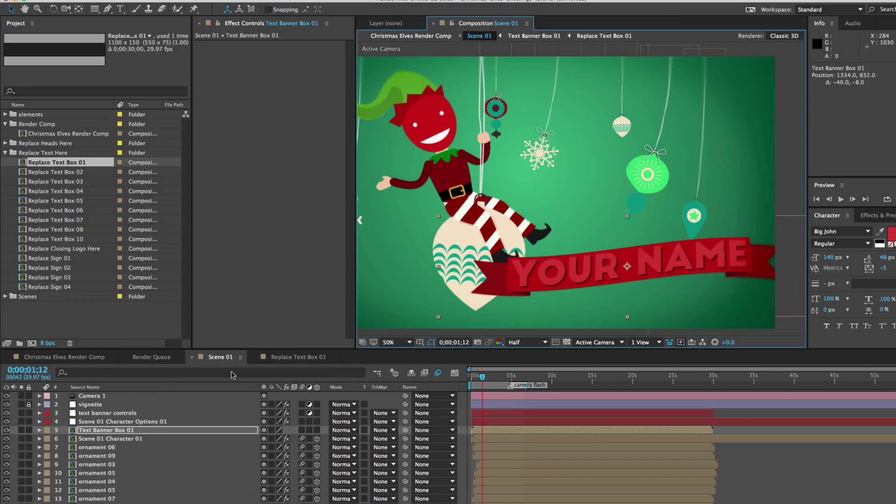
pyautogui.click(116, 432)
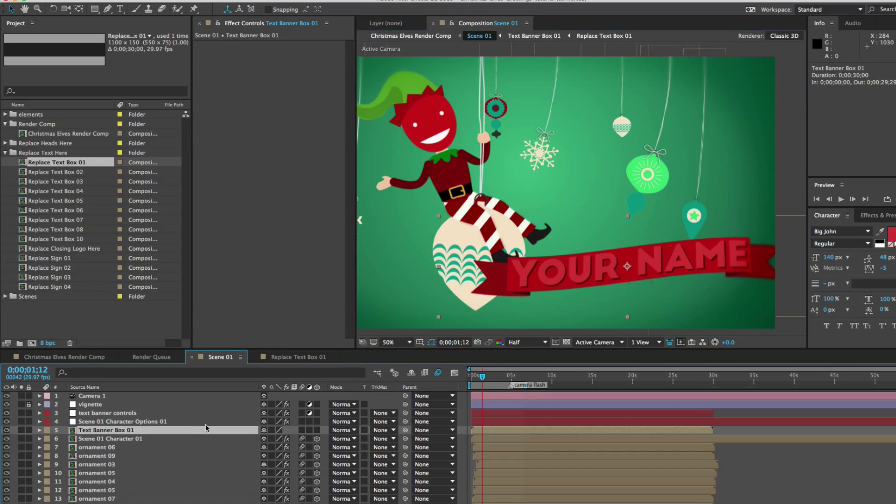
# Scale the Text Banner Box 01 layer to 72% and move it up beside the elf's head to about position 1358, 316
pyautogui.press('s')
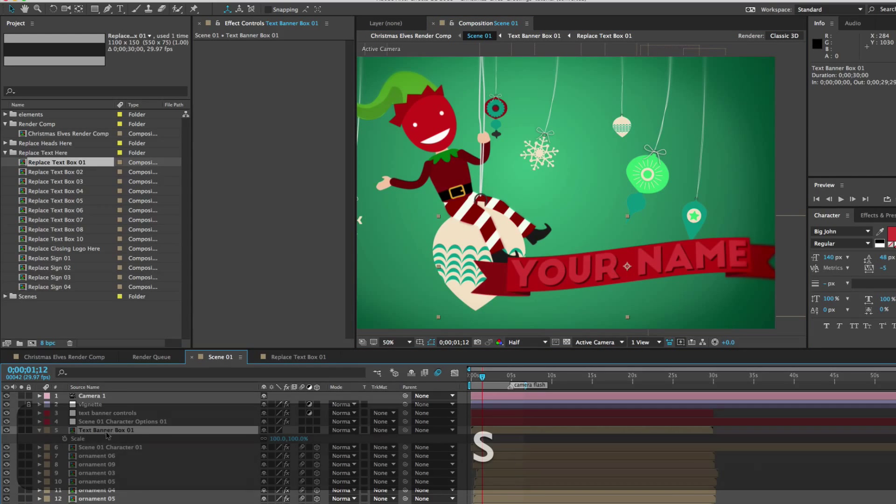
pyautogui.moveTo(277, 439); pyautogui.dragTo(260, 450)
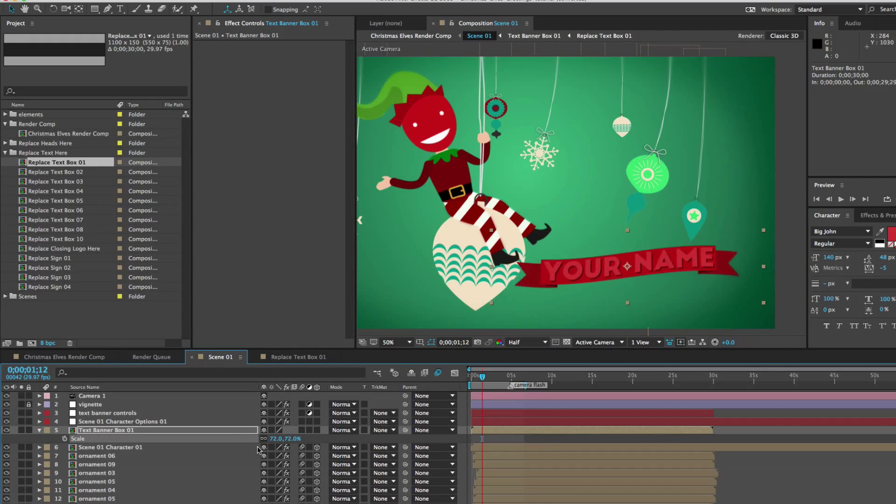
pyautogui.moveTo(651, 278); pyautogui.dragTo(664, 139)
pyautogui.press('space')
pyautogui.moveTo(569, 186); pyautogui.dragTo(612, 187)
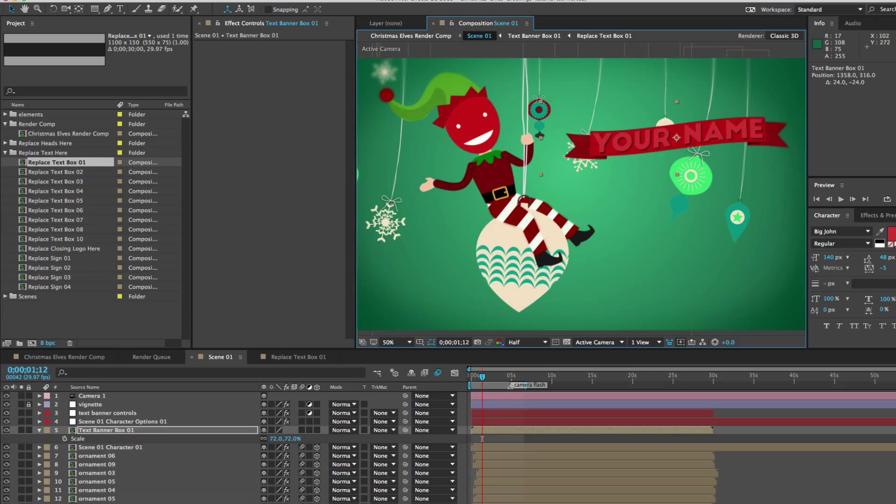
pyautogui.press('F2')
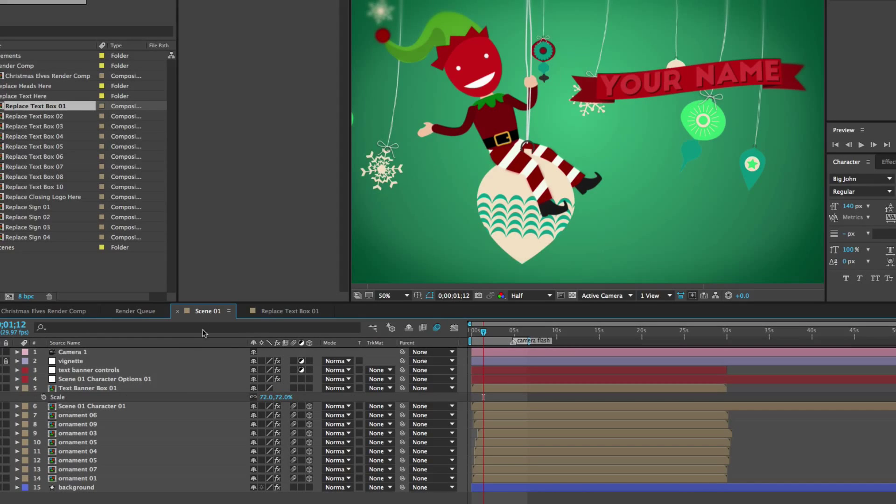
# Set the Start Color of the background layer's Gradient Ramp to green, R 139, G 195, B 69
pyautogui.click(69, 489)
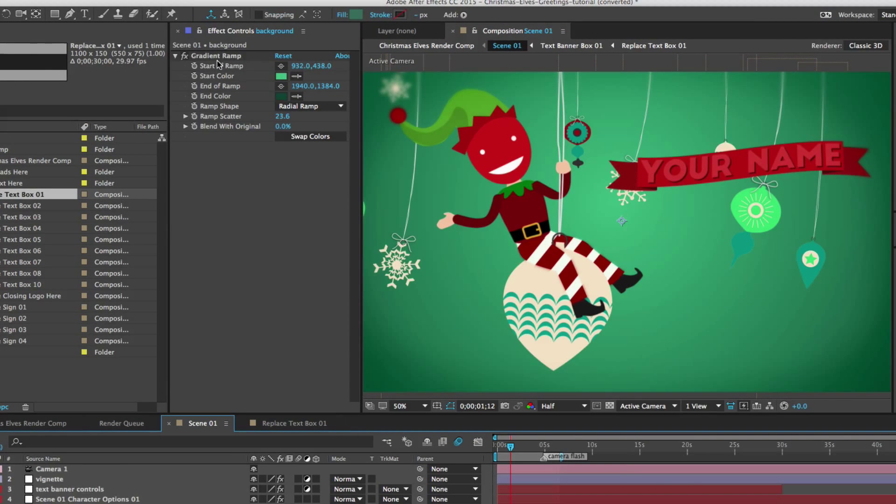
pyautogui.click(216, 56)
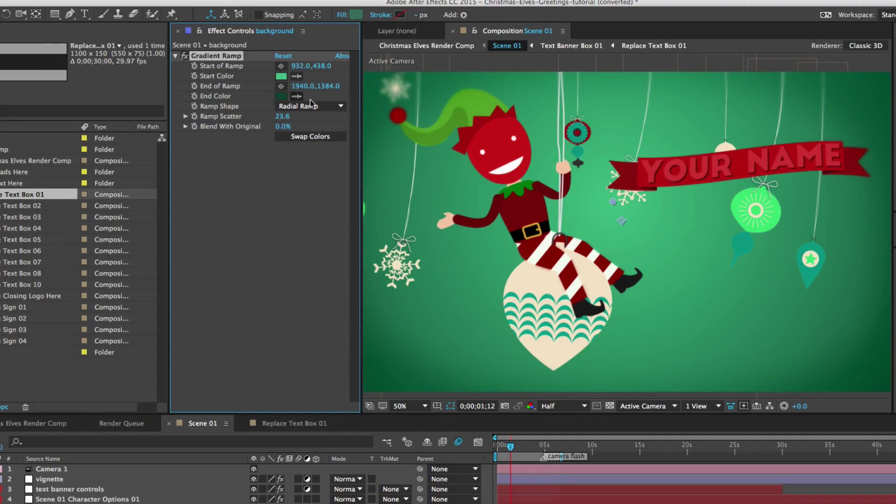
pyautogui.click(282, 77)
pyautogui.click(294, 136)
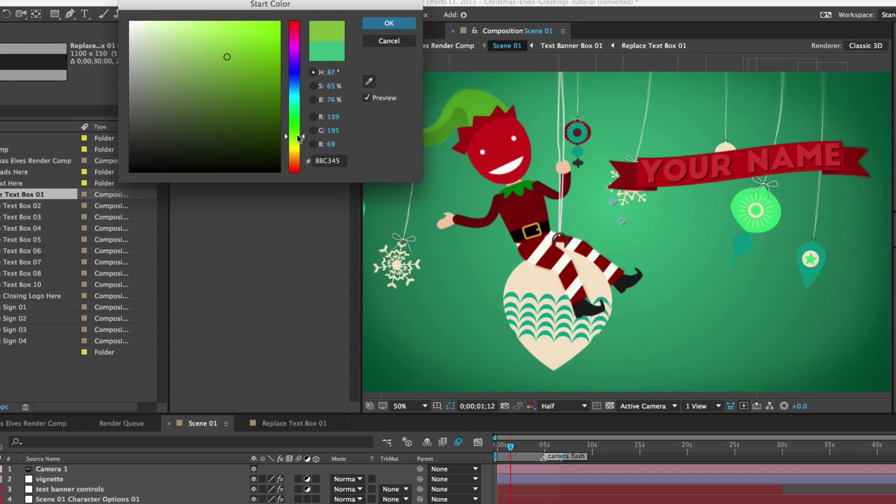
pyautogui.click(389, 23)
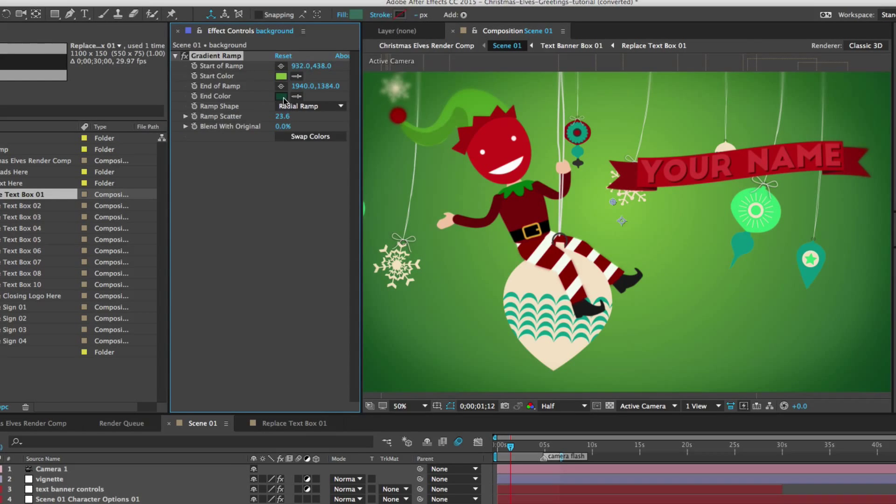
# Set the End Color of the background's Gradient Ramp to blue
pyautogui.click(285, 100)
pyautogui.click(295, 89)
pyautogui.click(388, 24)
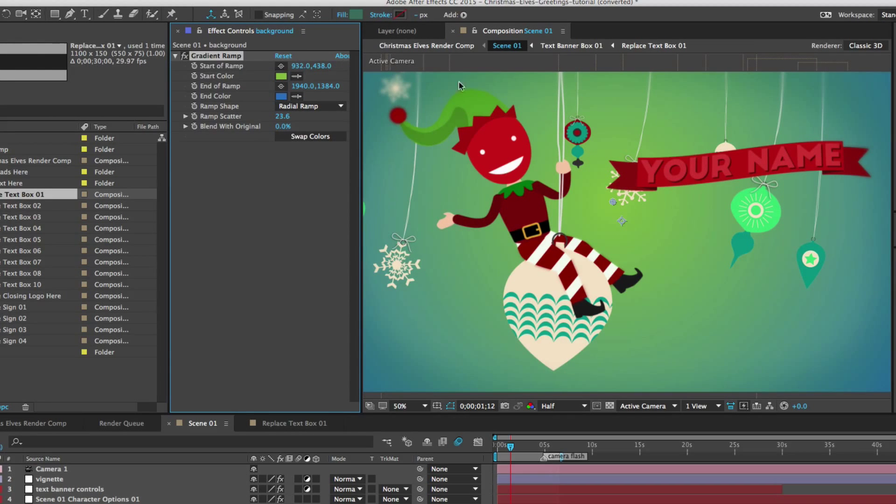
# Sample a light green from the scene with the eyedropper as the Gradient Ramp's End Color
pyautogui.click(298, 95)
pyautogui.click(448, 101)
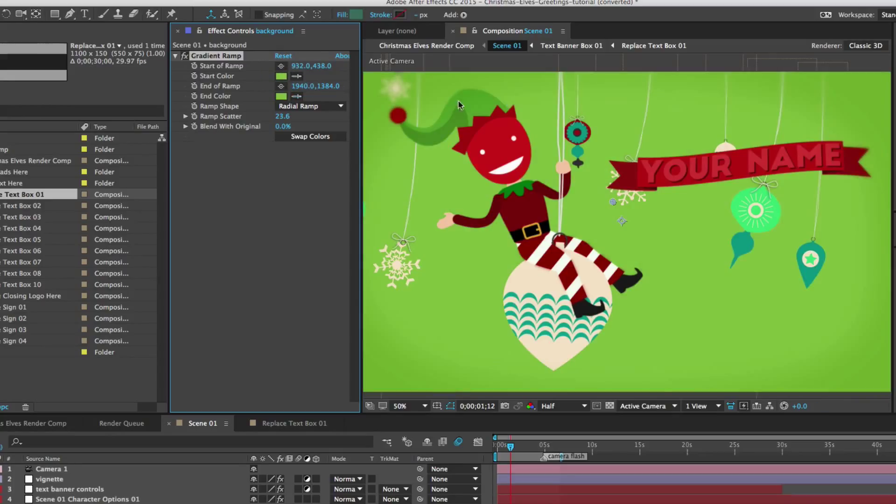
pyautogui.click(552, 186)
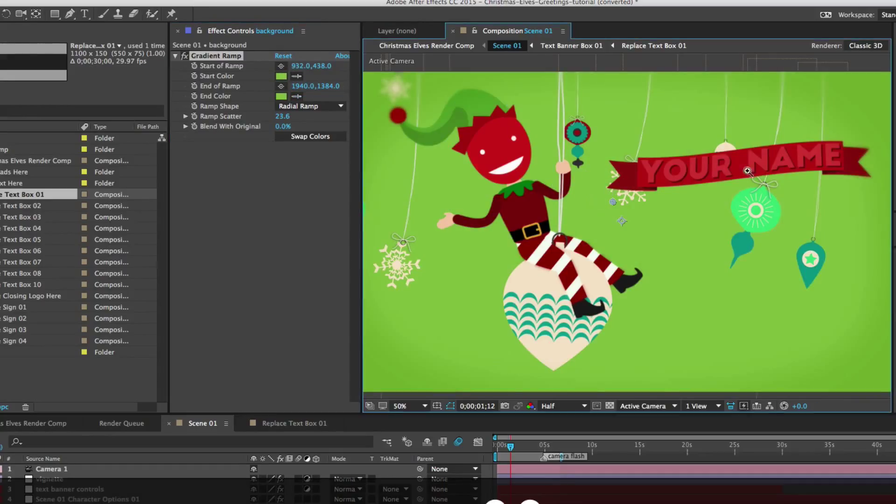
pyautogui.press('v')
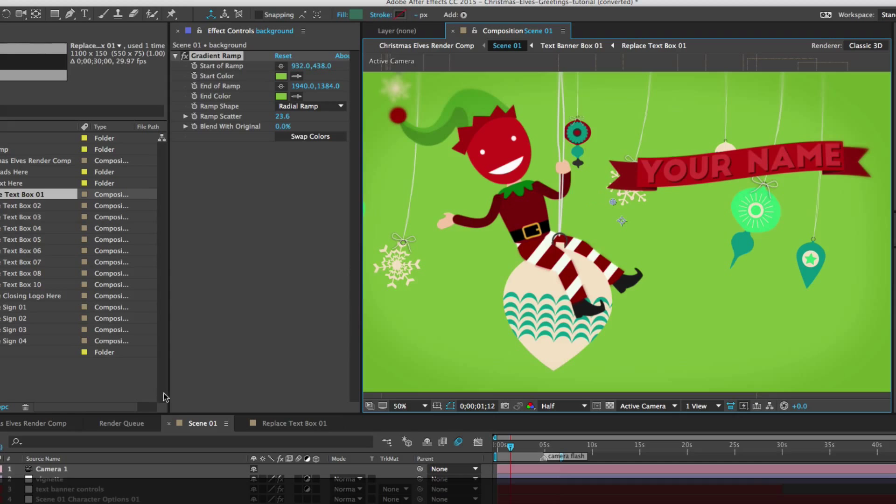
# Return to Christmas Elves Render Comp, expand the Replace Heads Here folder and open Replace Head 01
pyautogui.click(36, 423)
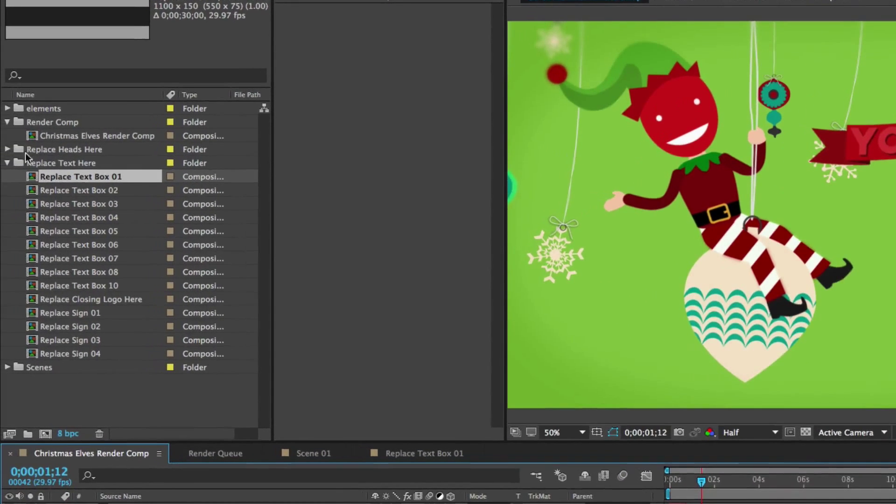
pyautogui.click(0, 183)
pyautogui.click(0, 173)
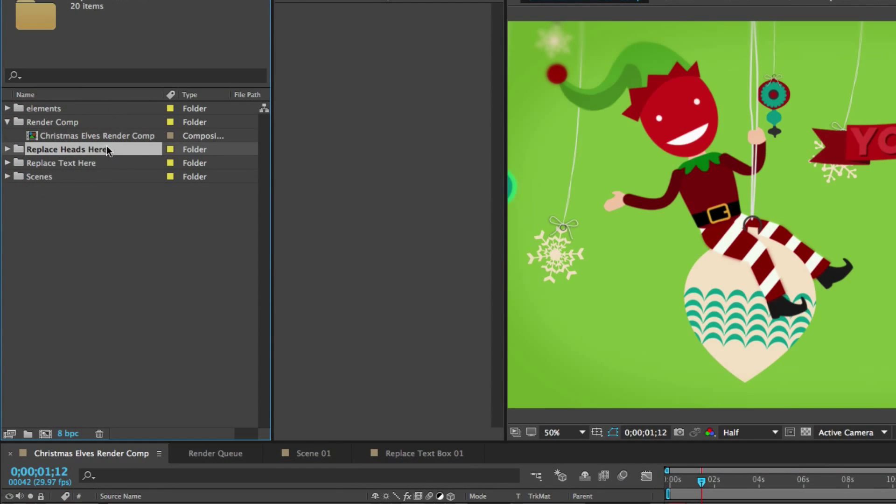
pyautogui.click(8, 150)
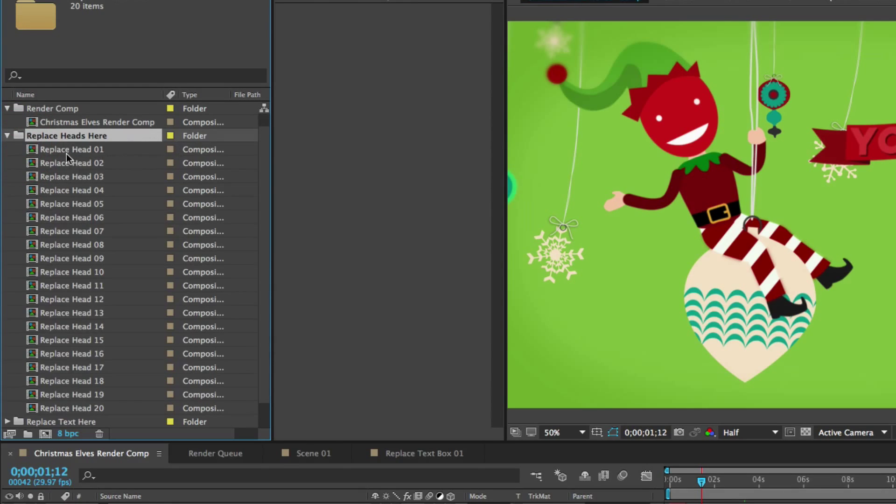
pyautogui.click(51, 151)
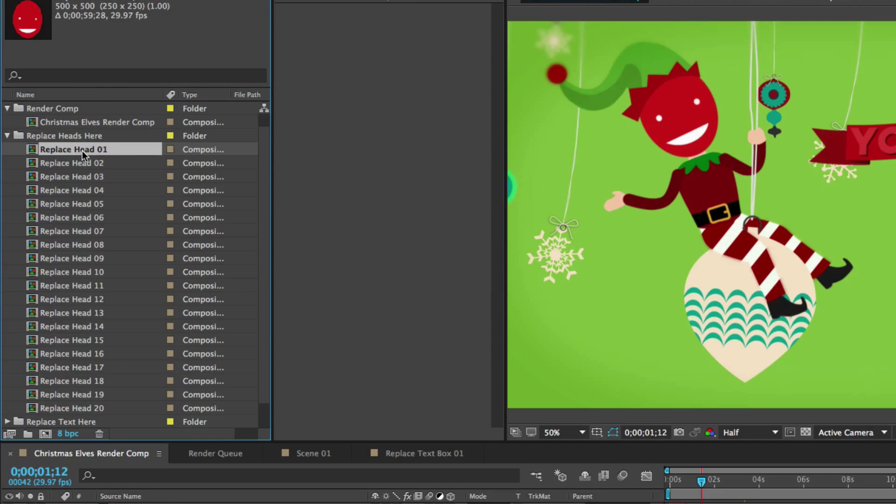
pyautogui.doubleClick(90, 149)
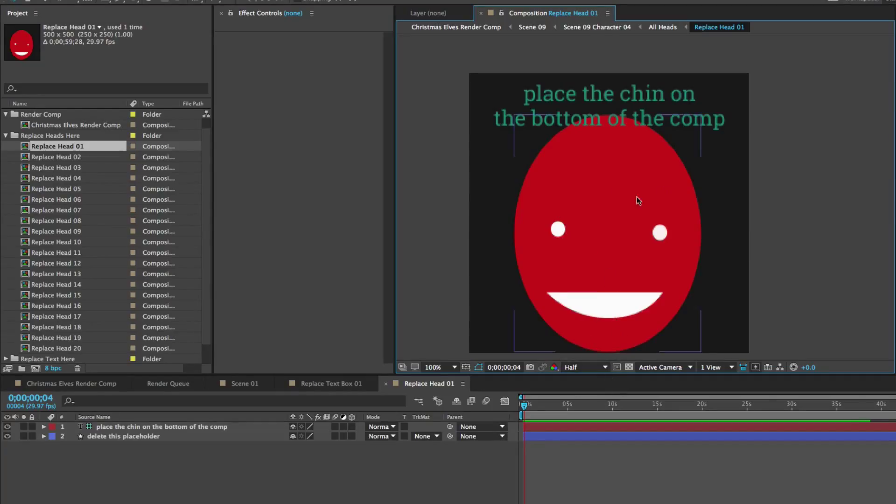
# Move the placeholder head up, and bring it back down with its chin on the composition's bottom edge
pyautogui.moveTo(620, 220); pyautogui.dragTo(622, 191)
pyautogui.press('Up')
pyautogui.press('Up')
pyautogui.press('Up')
pyautogui.press('Up')
pyautogui.press('Up')
pyautogui.press('Up')
pyautogui.press('Up')
pyautogui.press('Up')
pyautogui.press('Up')
pyautogui.press('Up')
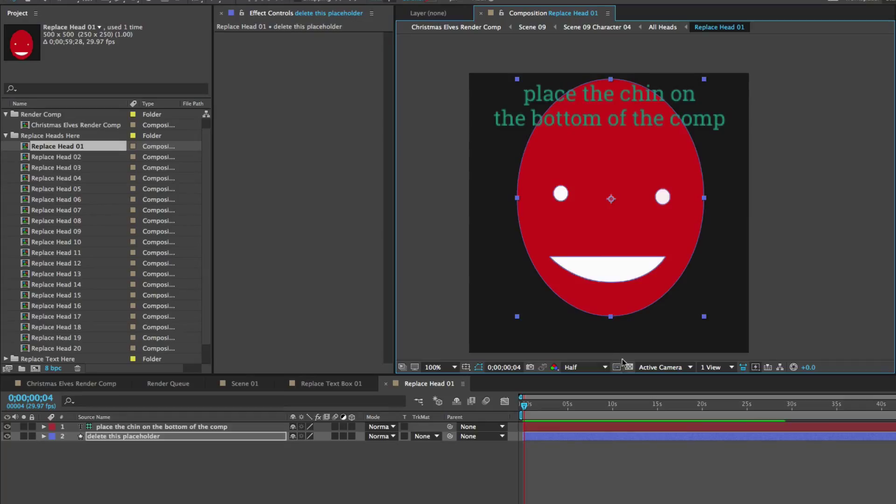
pyautogui.moveTo(612, 234); pyautogui.dragTo(609, 265)
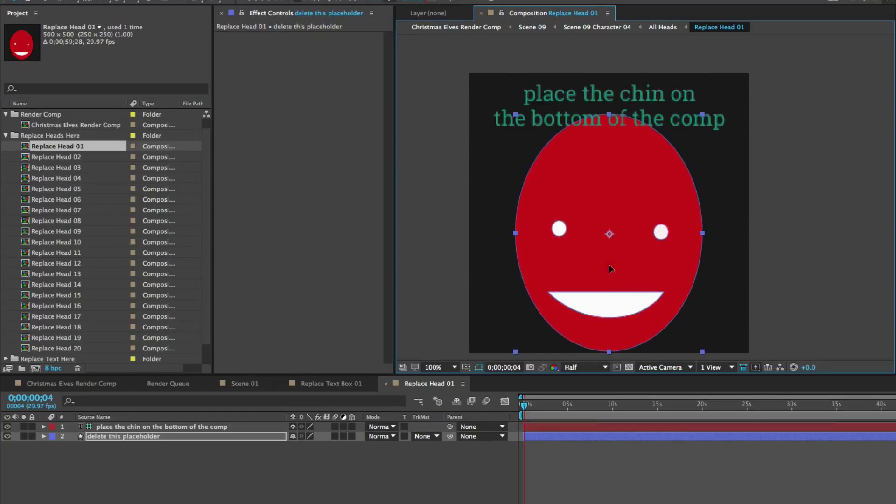
pyautogui.click(140, 452)
pyautogui.click(159, 426)
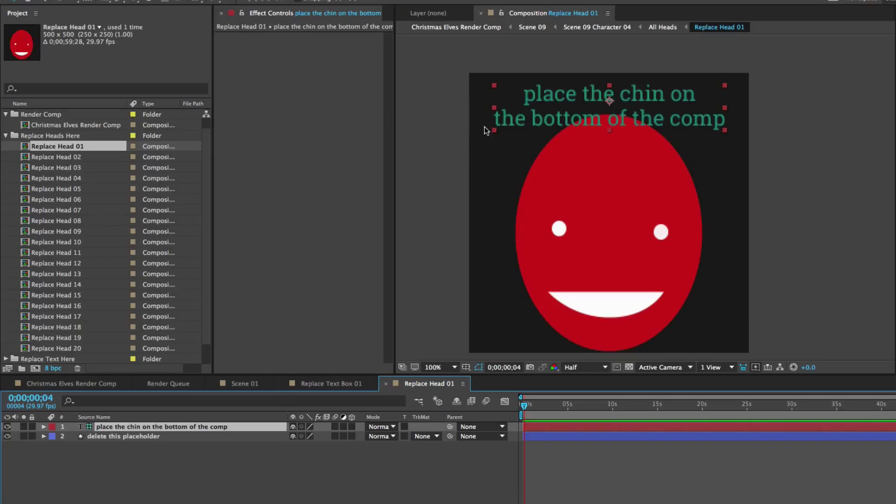
pyautogui.press('F2')
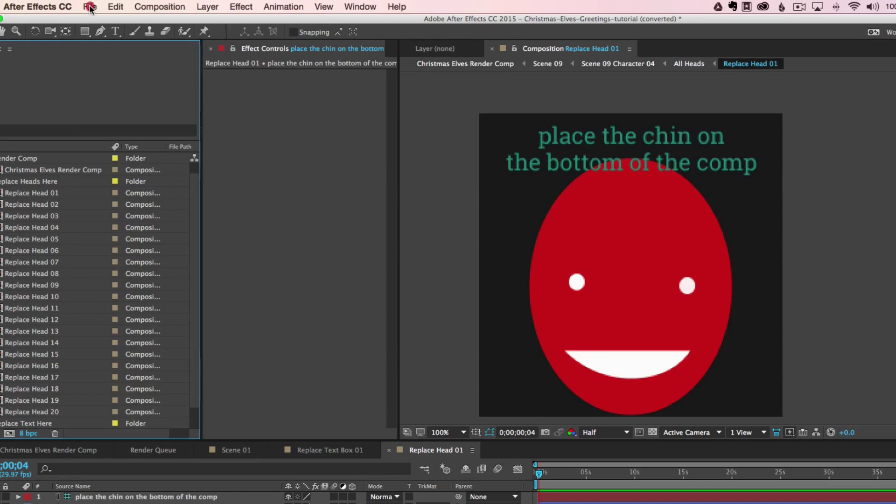
# Import Depositphotos_43896069_l.jpg from the placeholders folder and add it to Replace Head 01 just above the placeholder layer
pyautogui.click(91, 7)
pyautogui.moveTo(233, 162)
pyautogui.click(269, 163)
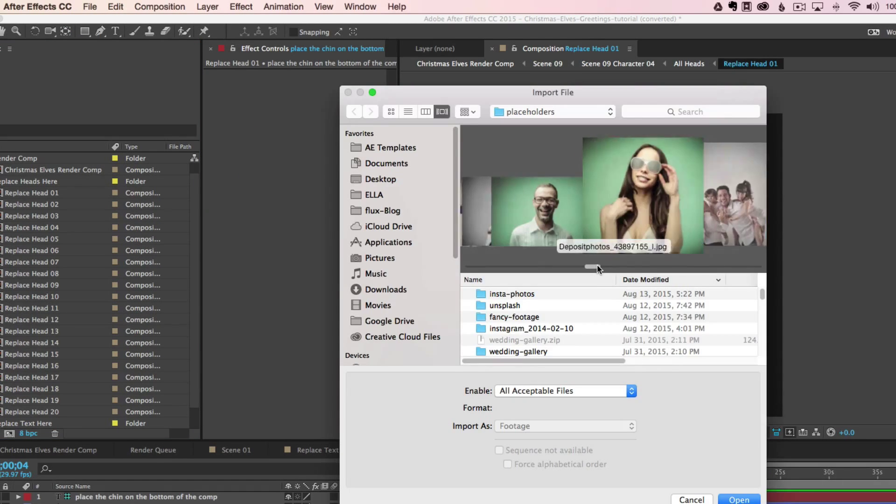
pyautogui.moveTo(566, 266); pyautogui.dragTo(593, 268)
pyautogui.click(739, 499)
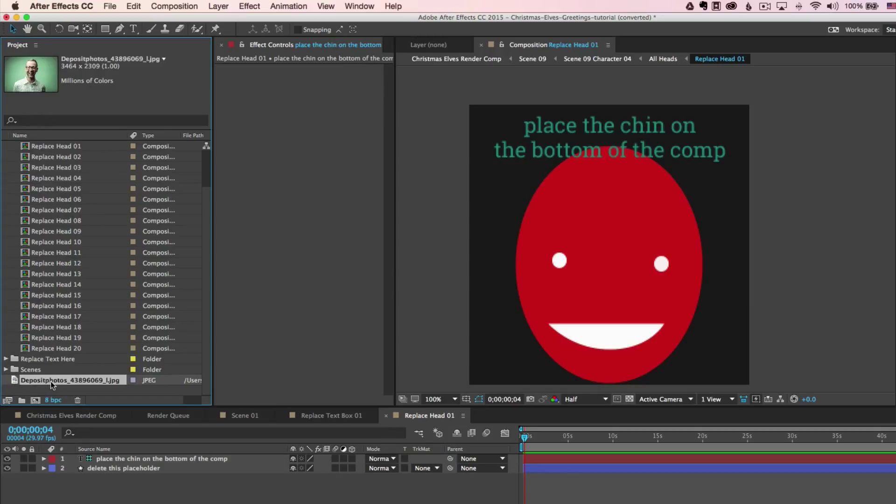
pyautogui.moveTo(56, 383); pyautogui.dragTo(105, 472)
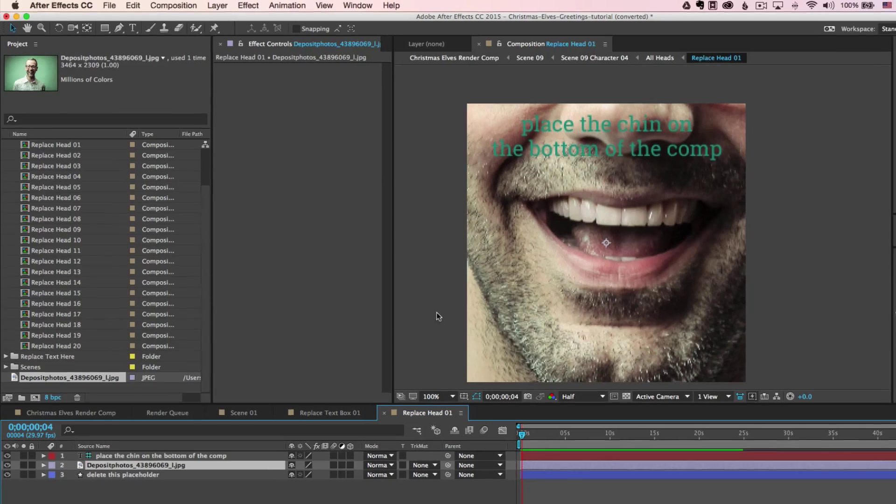
# Scale the photo layer to 35% and position it with the man's chin near the composition's bottom edge
pyautogui.press('s')
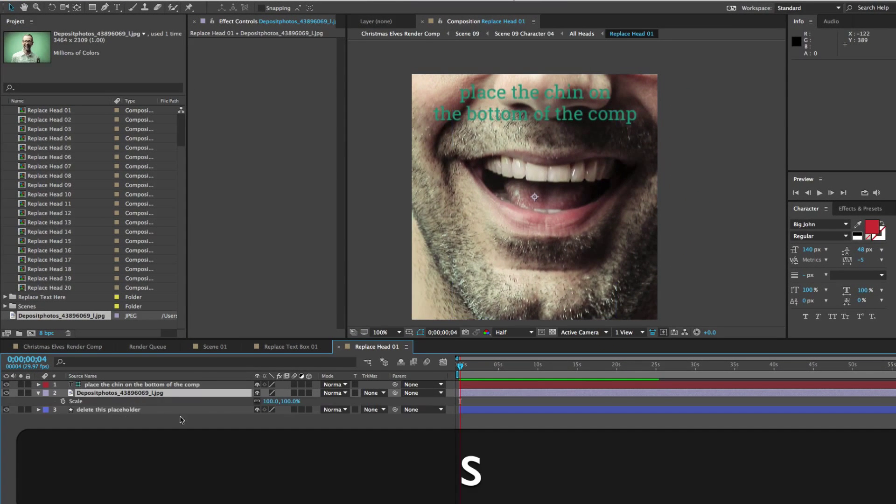
pyautogui.moveTo(290, 401); pyautogui.dragTo(252, 401)
pyautogui.press('v')
pyautogui.moveTo(551, 212); pyautogui.dragTo(540, 239)
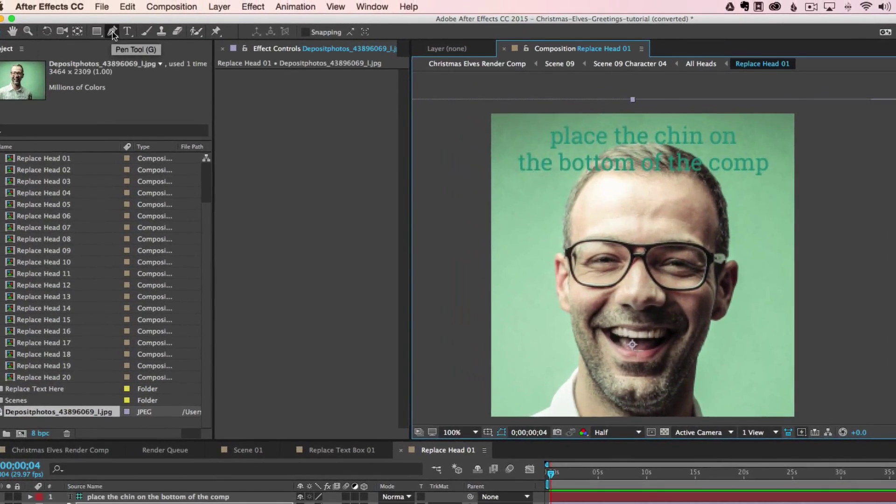
# Start a Pen tool mask at the top of the man's hair and trace the left side of his head past the ear
pyautogui.click(105, 8)
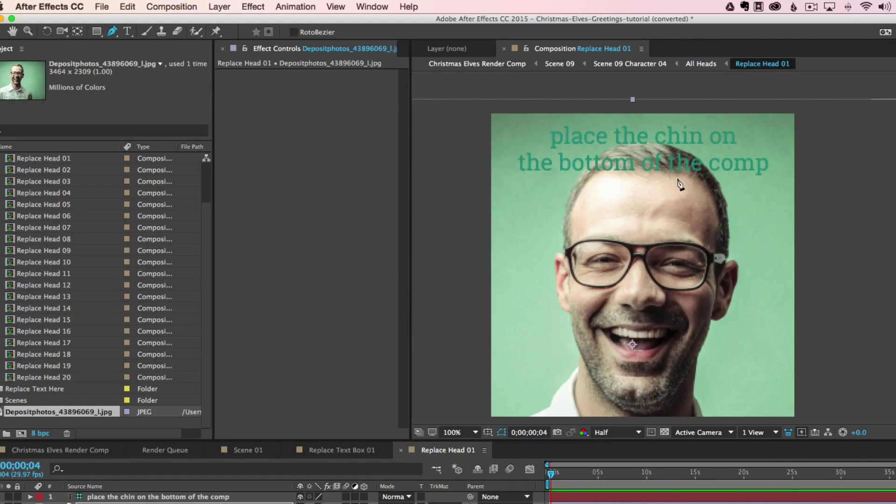
pyautogui.click(653, 143)
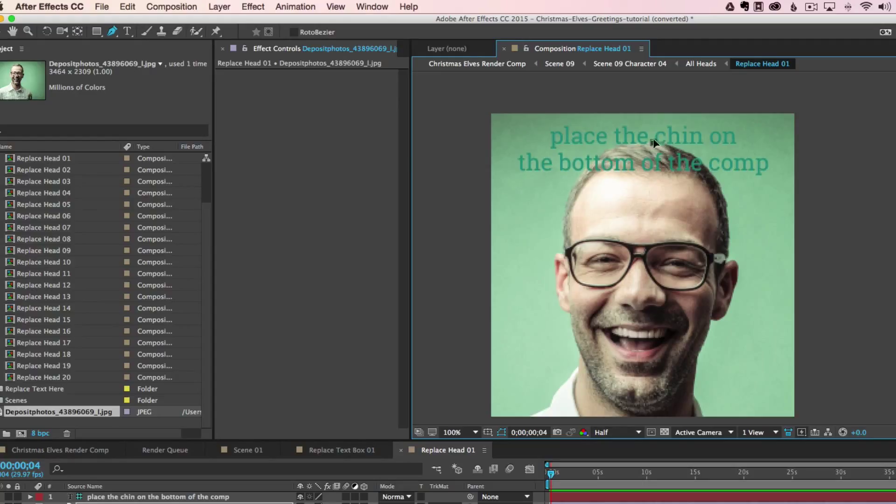
pyautogui.moveTo(597, 158); pyautogui.dragTo(578, 174)
pyautogui.moveTo(562, 233); pyautogui.dragTo(562, 252)
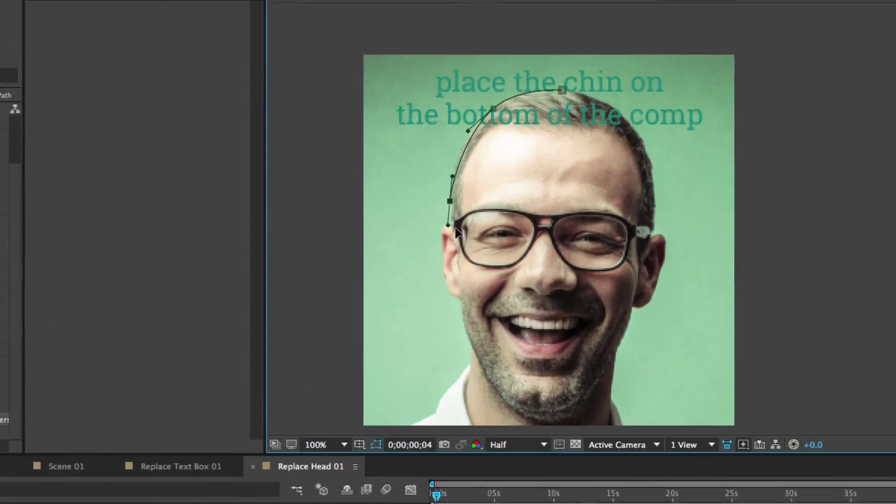
pyautogui.click(566, 256)
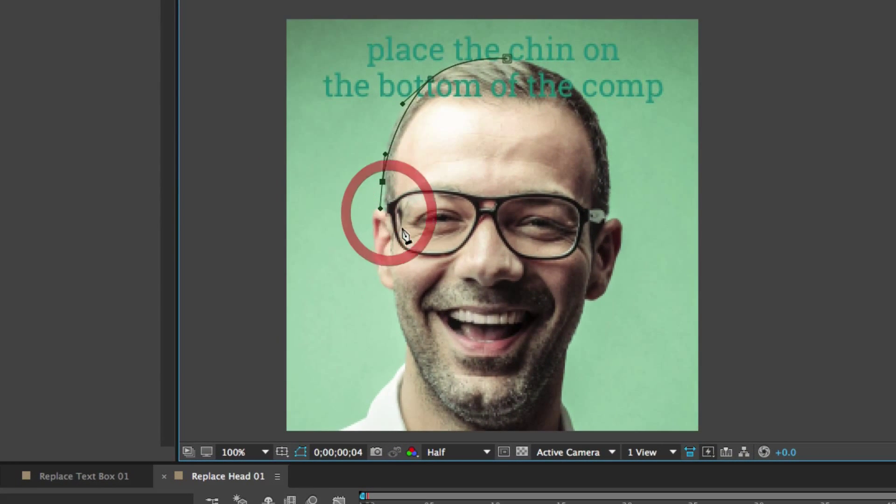
pyautogui.moveTo(373, 221); pyautogui.dragTo(377, 240)
pyautogui.click(379, 280)
pyautogui.click(391, 289)
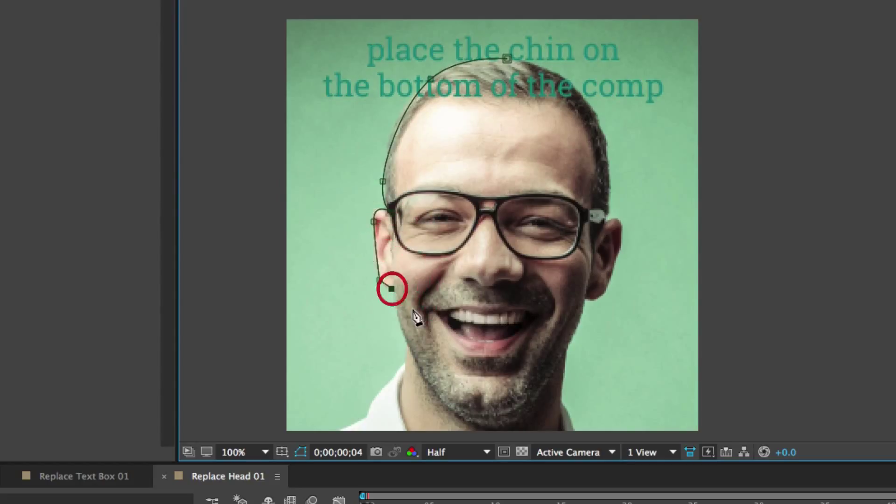
# Continue the mask along the jaw, chin, right ear and hairline, and close it at the first point
pyautogui.moveTo(410, 345); pyautogui.dragTo(421, 369)
pyautogui.moveTo(435, 412); pyautogui.dragTo(506, 413)
pyautogui.click(556, 362)
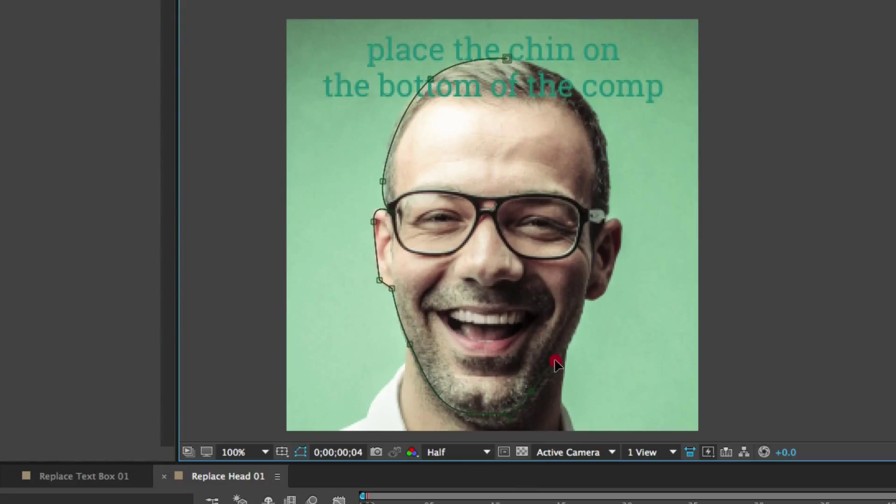
pyautogui.moveTo(585, 304); pyautogui.dragTo(613, 282)
pyautogui.click(621, 242)
pyautogui.moveTo(621, 242); pyautogui.dragTo(608, 223)
pyautogui.moveTo(611, 166); pyautogui.dragTo(615, 142)
pyautogui.moveTo(574, 83); pyautogui.dragTo(573, 83)
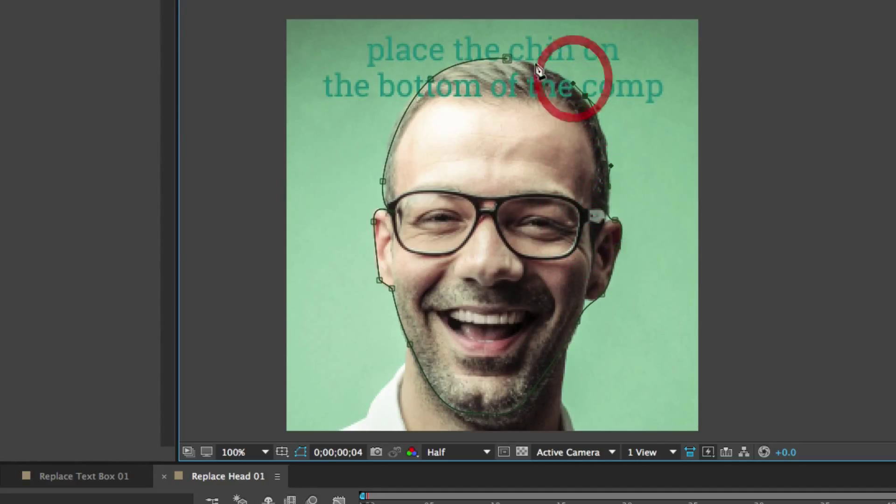
pyautogui.click(507, 58)
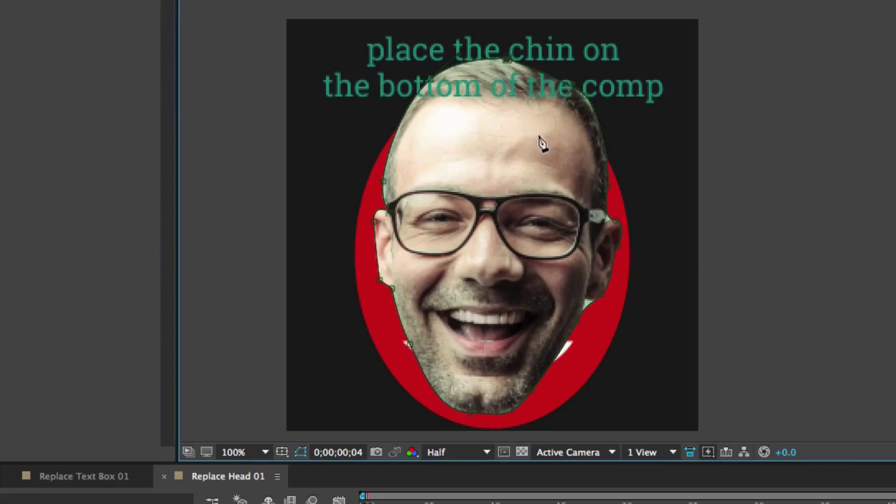
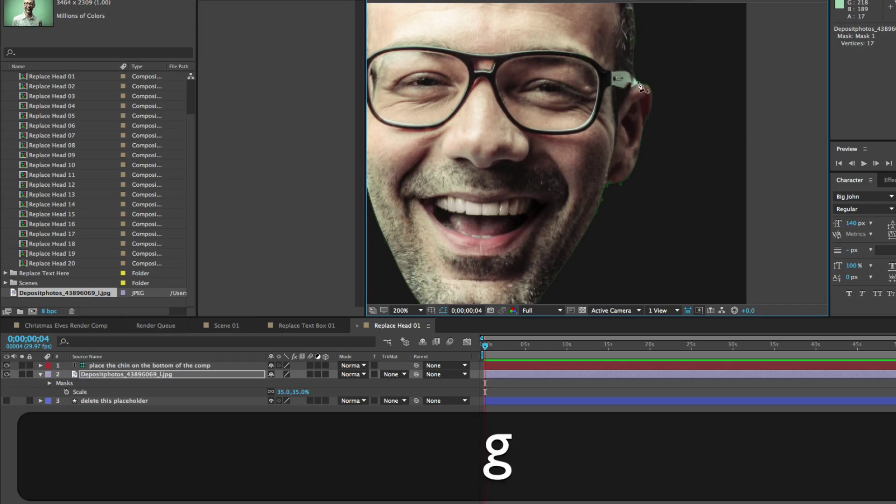
# Change Mask 1's outline color on the photo layer to bright green, RGB 44, 203, 44
pyautogui.press('v')
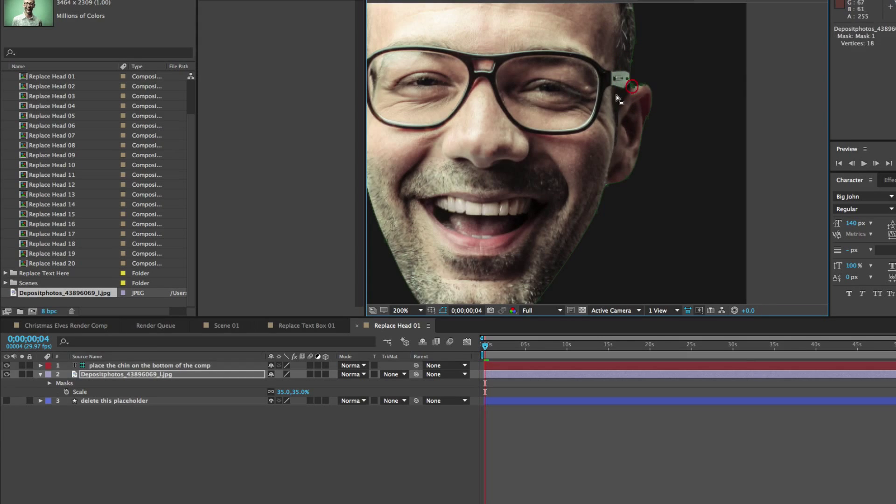
pyautogui.moveTo(616, 94); pyautogui.dragTo(639, 202)
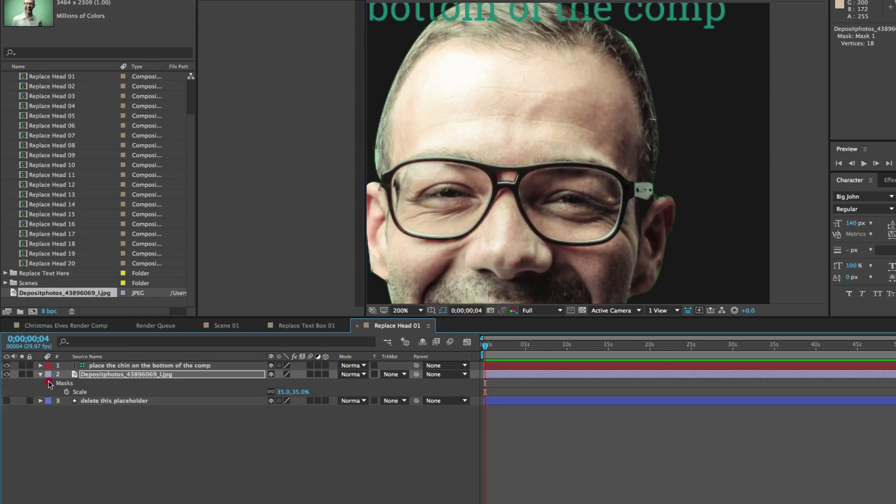
pyautogui.click(50, 384)
pyautogui.rightClick(73, 395)
pyautogui.click(67, 392)
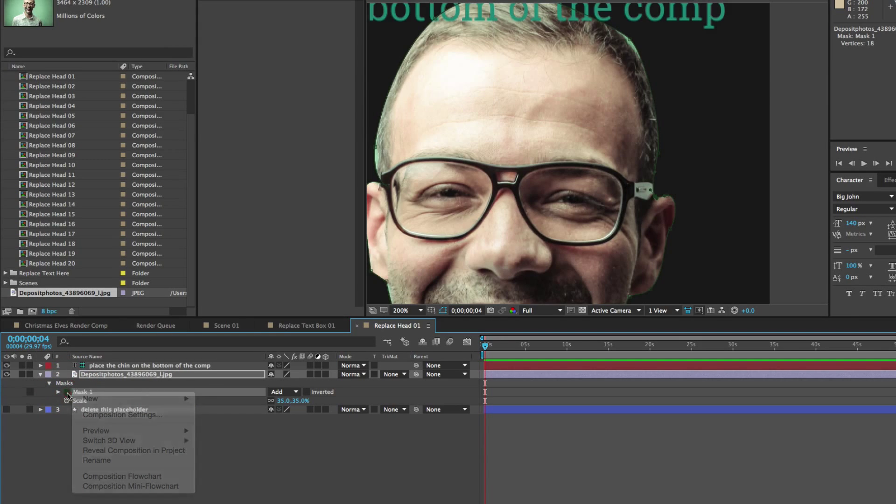
pyautogui.click(68, 392)
pyautogui.click(267, 2)
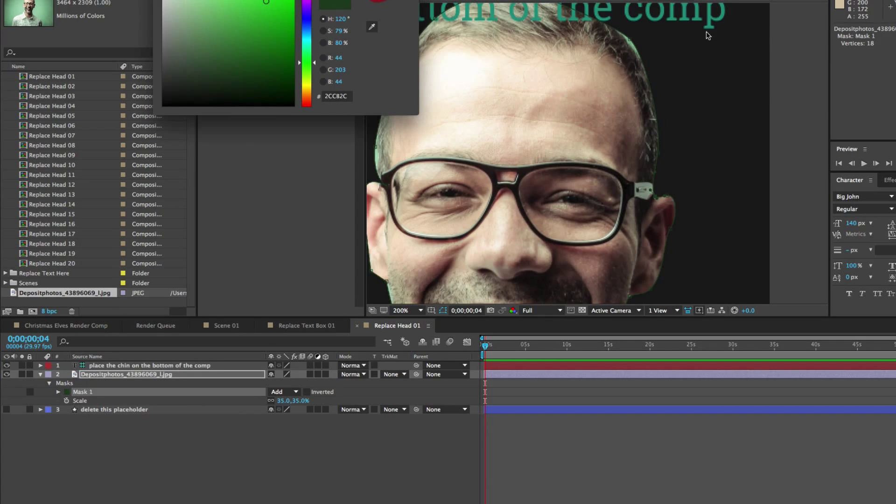
pyautogui.press('Return')
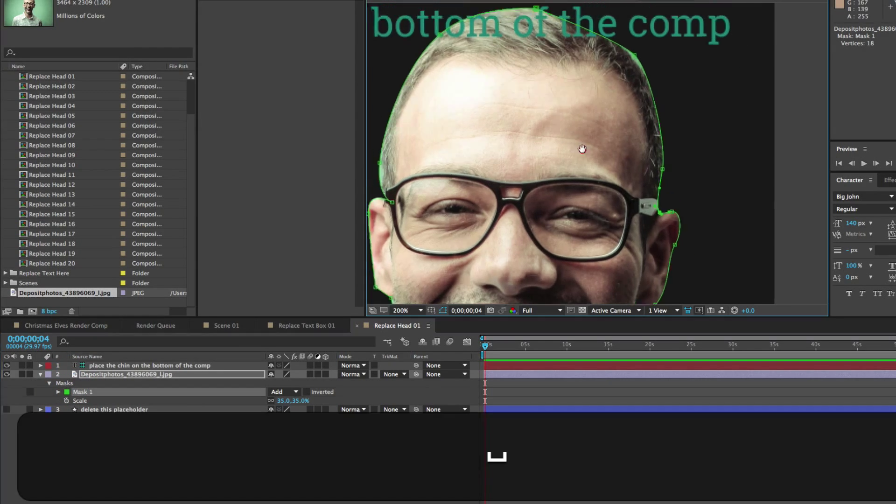
# Move the mask's topmost point slightly toward the image's right and reshape its curve along the top of the hair
pyautogui.moveTo(569, 115); pyautogui.dragTo(595, 180)
pyautogui.click(657, 107)
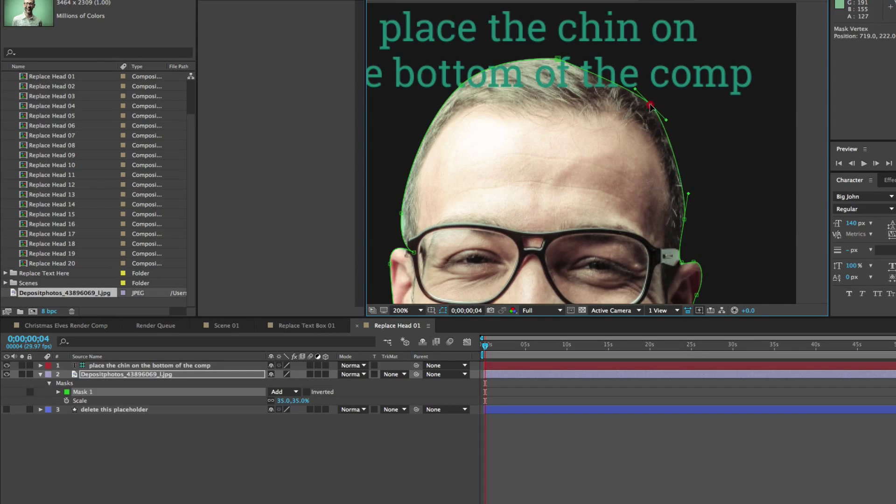
pyautogui.moveTo(655, 106); pyautogui.dragTo(575, 54)
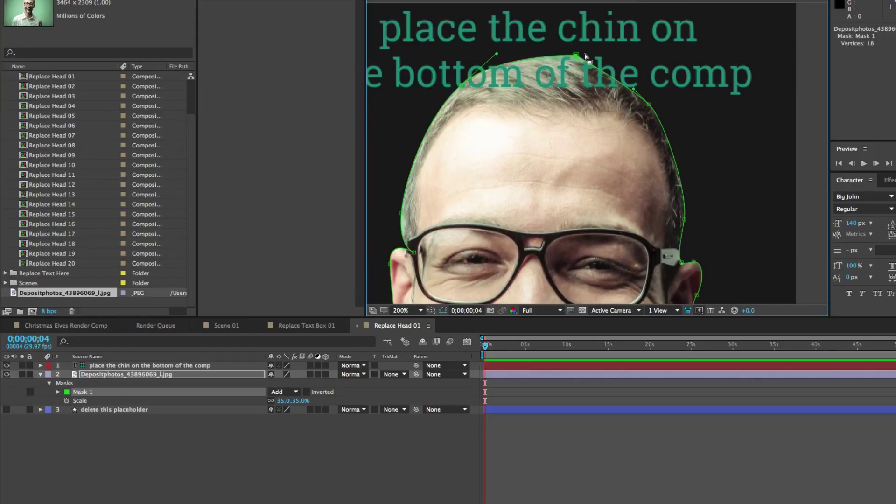
pyautogui.press('f')
pyautogui.press('g')
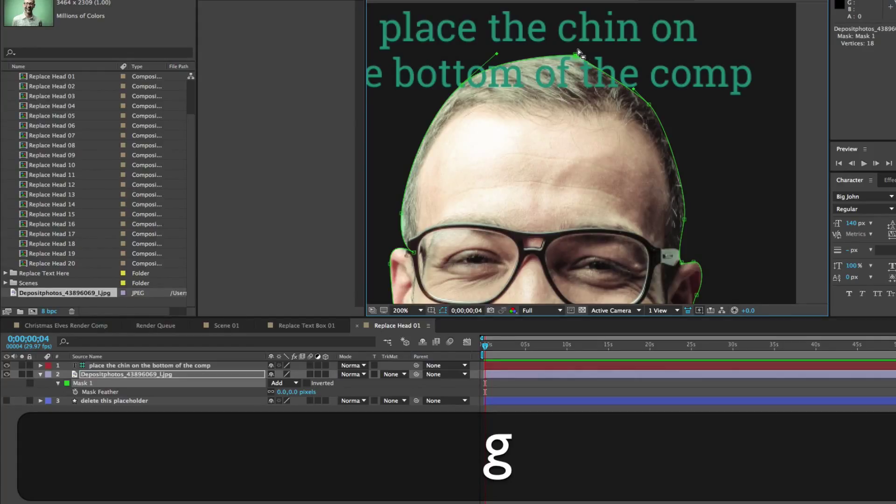
pyautogui.moveTo(570, 48); pyautogui.dragTo(578, 65)
# Deselect the photo layer and examine the mask's edges around the hair, ears and jaw
pyautogui.press('v')
pyautogui.press('space')
pyautogui.moveTo(480, 92); pyautogui.dragTo(503, 34)
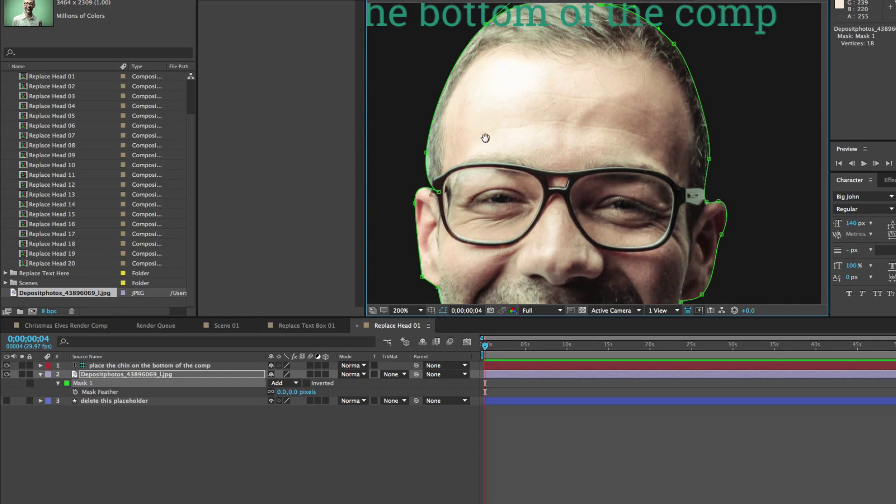
pyautogui.moveTo(485, 138); pyautogui.dragTo(508, 58)
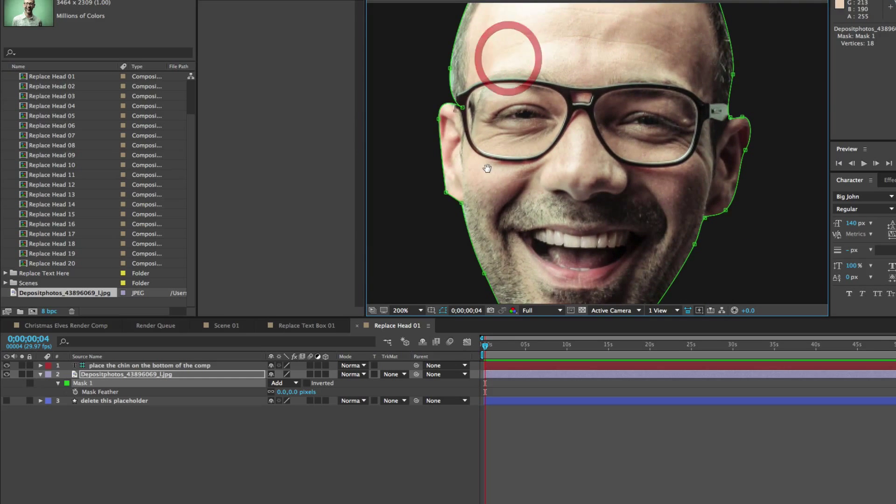
pyautogui.moveTo(487, 168); pyautogui.dragTo(504, 159)
pyautogui.press('v')
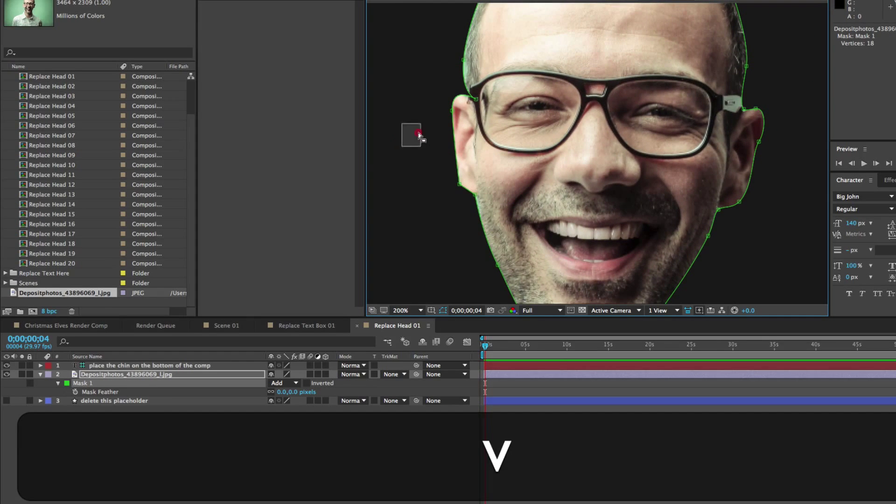
pyautogui.click(402, 200)
pyautogui.press('v')
pyautogui.click(400, 193)
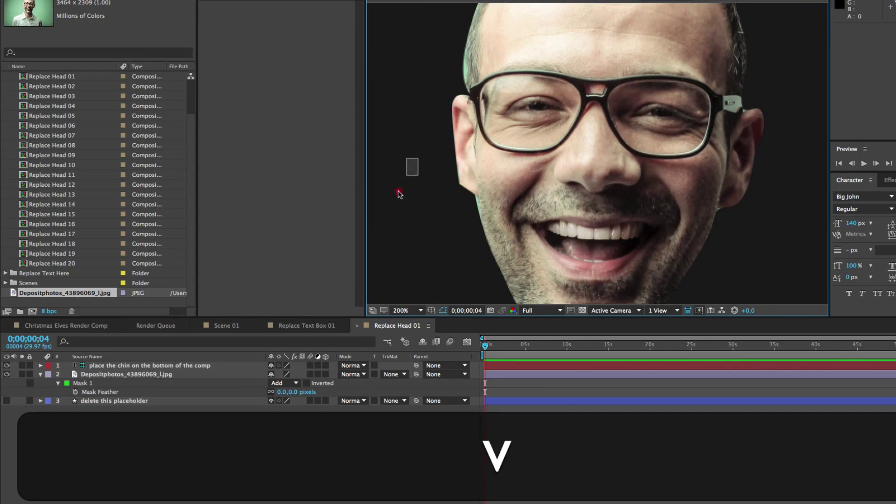
pyautogui.press('space')
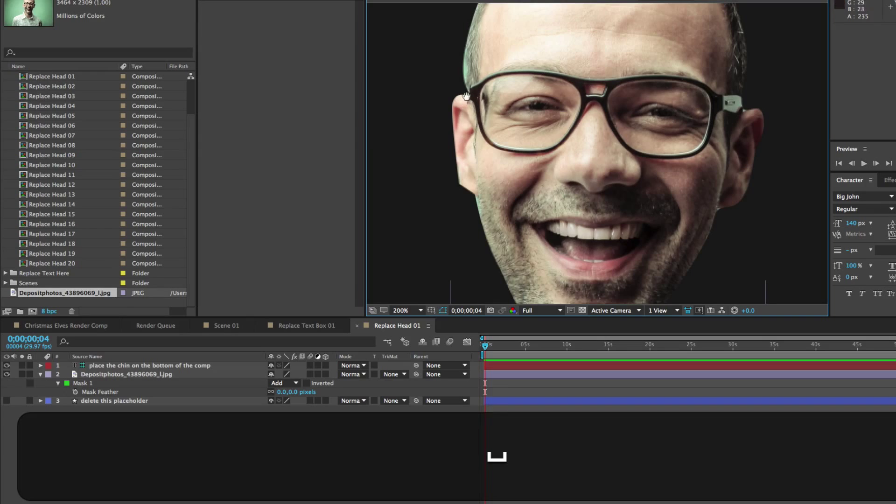
# Reselect the photo layer and adjust the mask point at the earlobe on the image's left side
pyautogui.press('space')
pyautogui.moveTo(482, 156); pyautogui.dragTo(504, 167)
pyautogui.press('v')
pyautogui.click(467, 122)
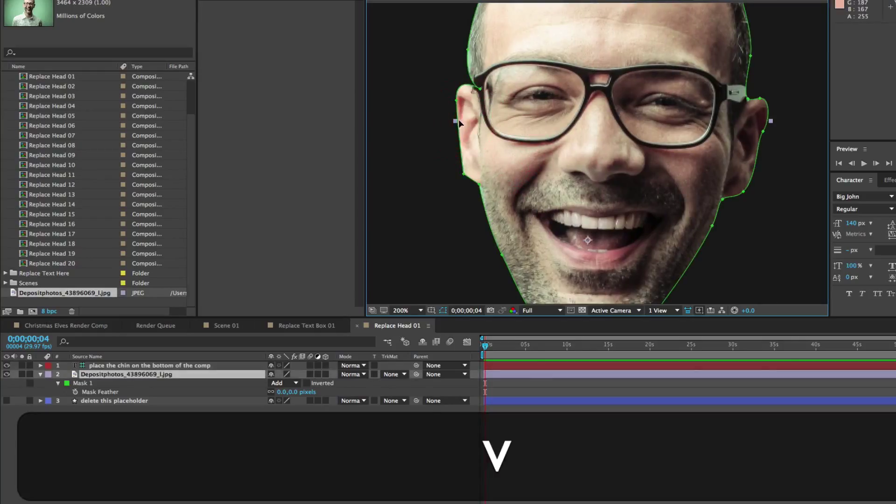
pyautogui.click(462, 176)
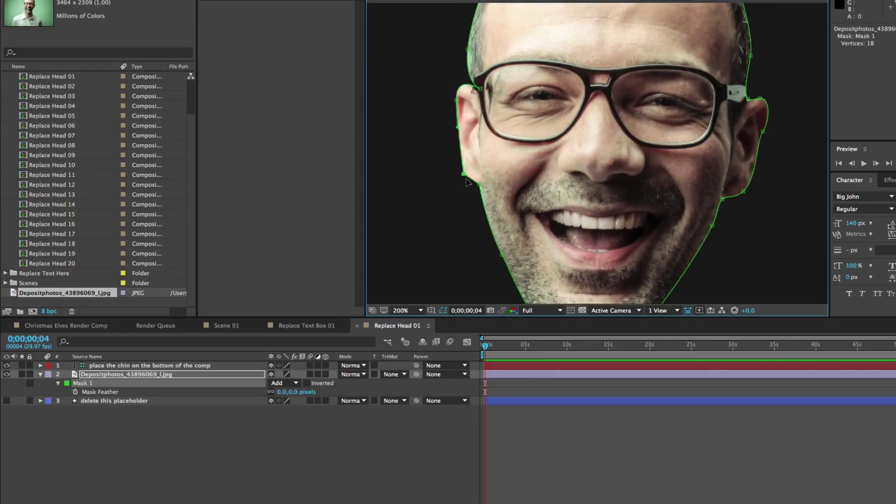
pyautogui.press('g')
pyautogui.moveTo(463, 175); pyautogui.dragTo(469, 187)
pyautogui.press('space')
pyautogui.moveTo(560, 202); pyautogui.dragTo(540, 153)
pyautogui.press('v')
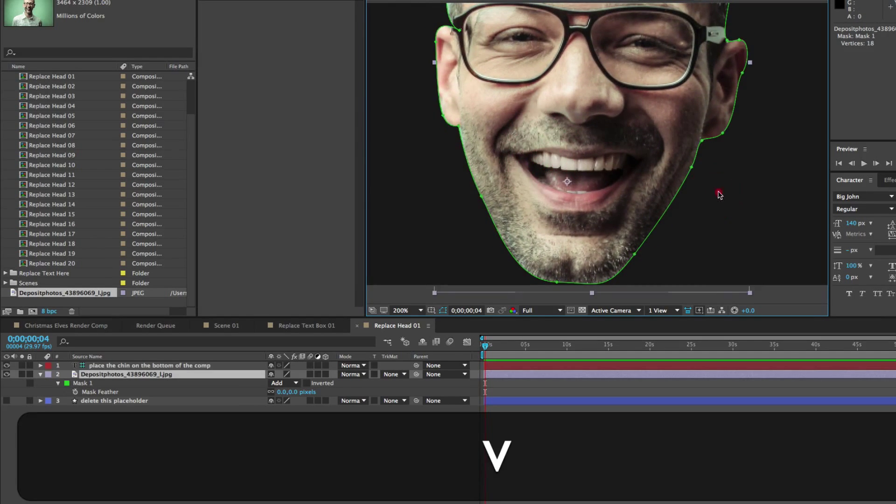
pyautogui.doubleClick(719, 193)
pyautogui.press('z')
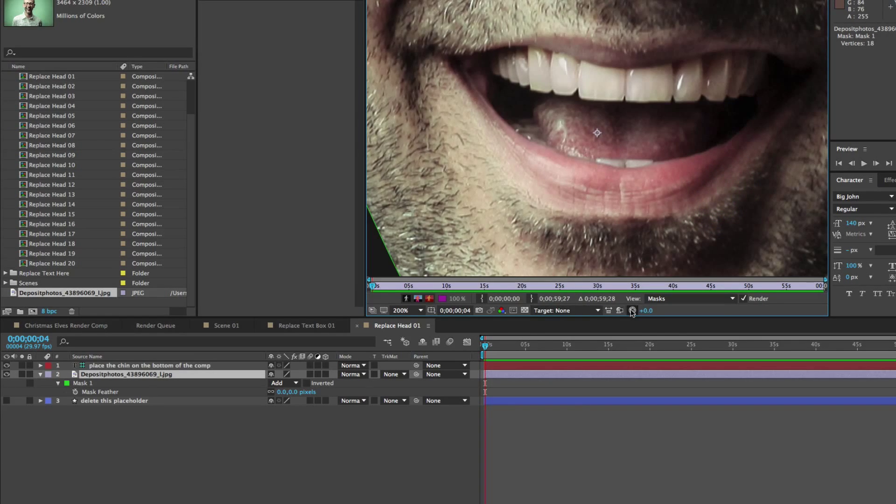
pyautogui.click(623, 310)
pyautogui.press('v')
pyautogui.press('space')
pyautogui.moveTo(577, 127); pyautogui.dragTo(587, 163)
pyautogui.press('z')
pyautogui.click(568, 220)
pyautogui.press('super+z')
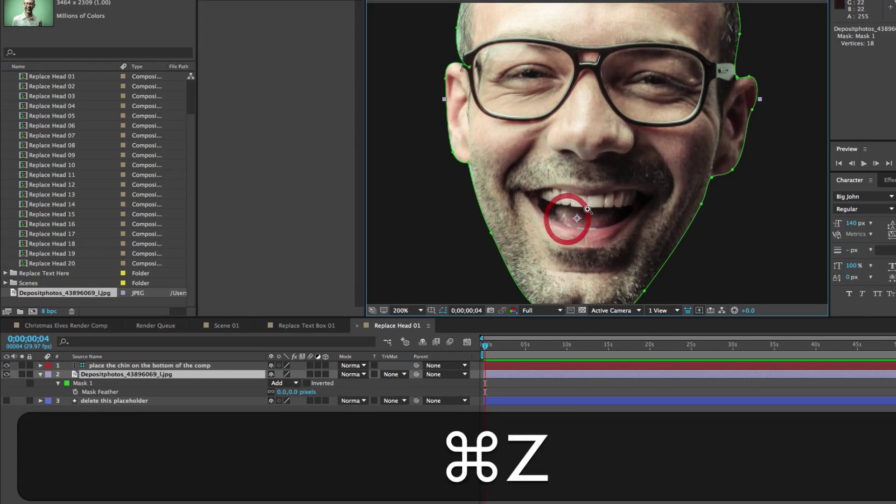
# Deselect the masked photo and view the new head on the elf in Scene 01 at 0;00;03;19
pyautogui.keyDown('alt'); pyautogui.keyDown('super'); pyautogui.click(578, 204); pyautogui.keyUp('super'); pyautogui.keyUp('alt')
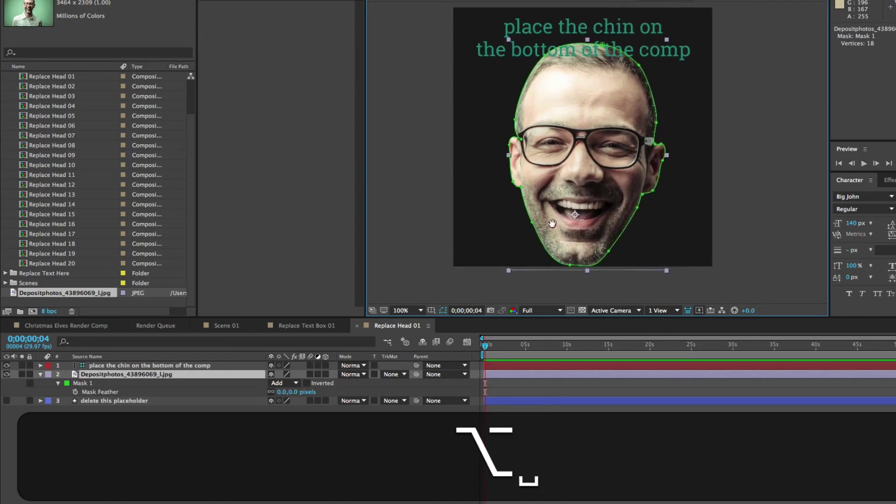
pyautogui.keyDown('alt'); pyautogui.click(550, 230); pyautogui.keyUp('alt')
pyautogui.press('v')
pyautogui.click(442, 182)
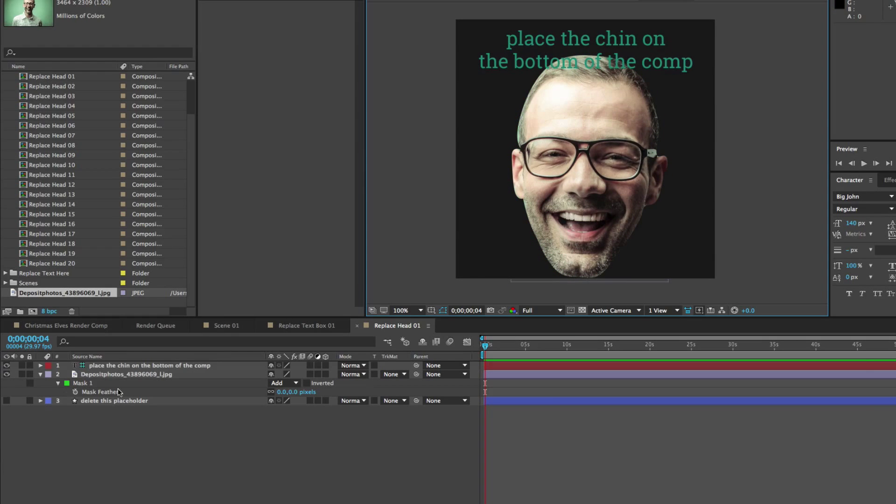
pyautogui.click(226, 325)
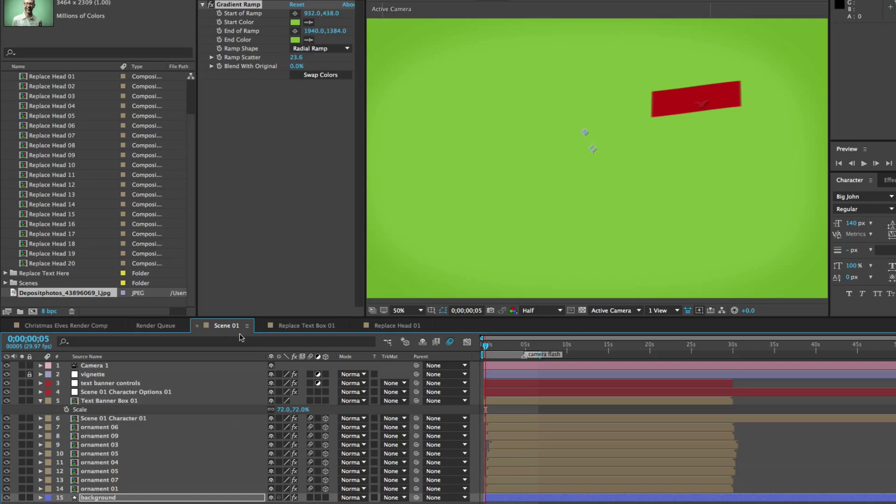
pyautogui.click(514, 348)
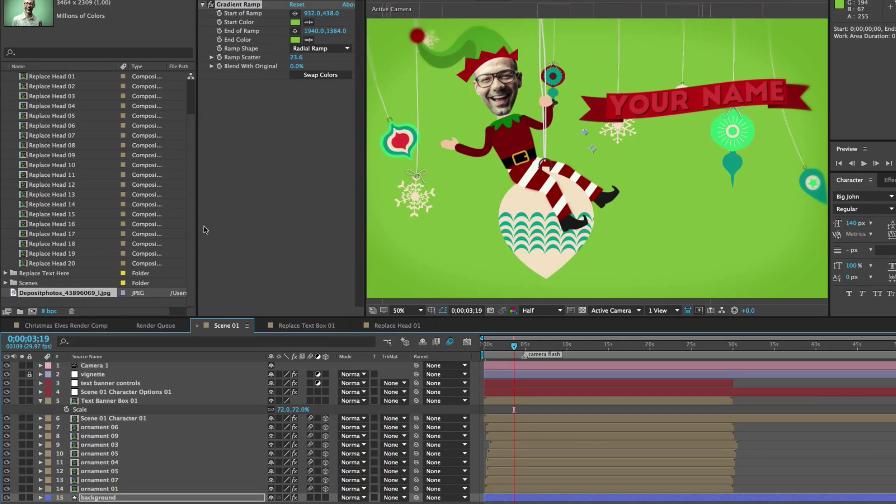
# Set Select Character Face to 2 on the Scene 01 Character Options 01 layer, and return it to 1
pyautogui.click(93, 393)
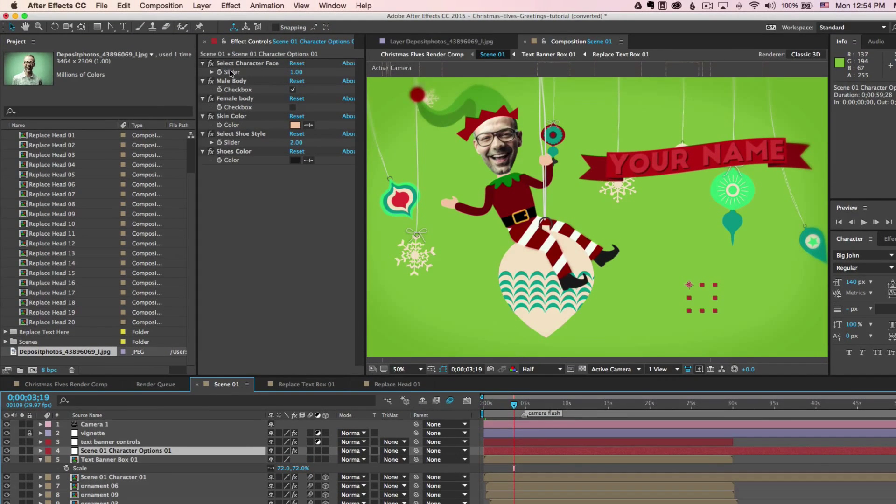
pyautogui.click(297, 73)
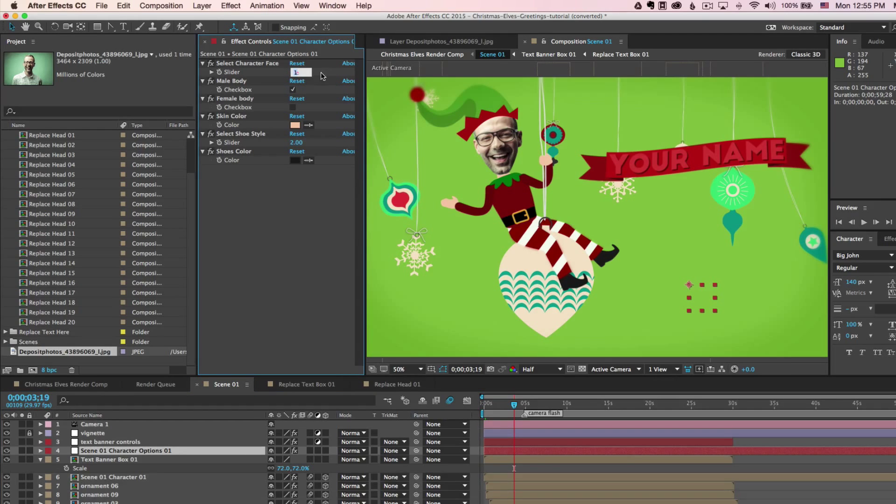
pyautogui.write('2')
pyautogui.press('Return')
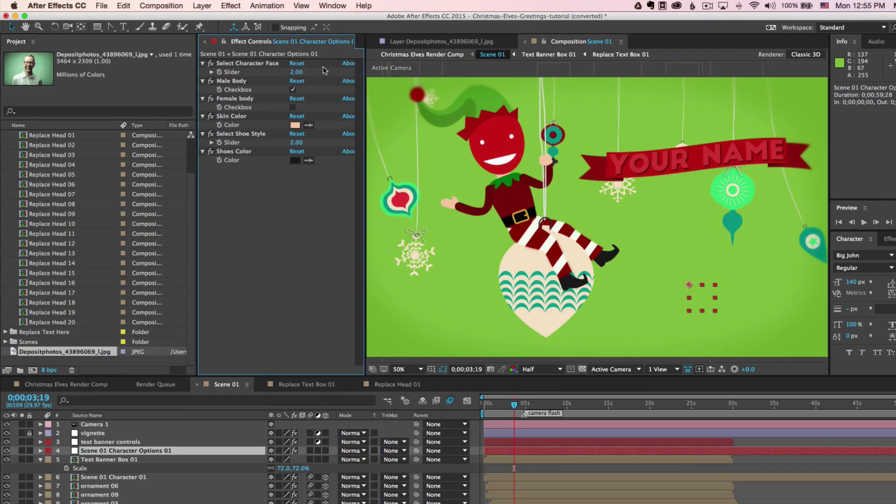
pyautogui.click(295, 72)
pyautogui.write('1')
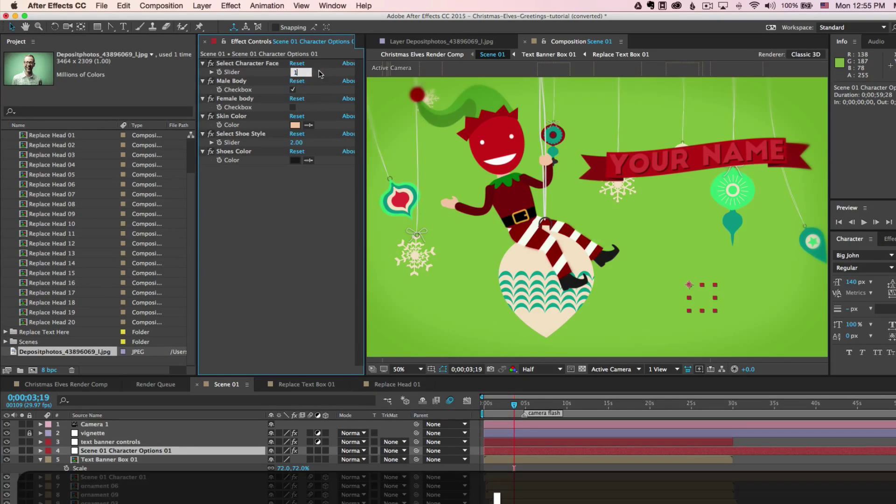
pyautogui.press('Return')
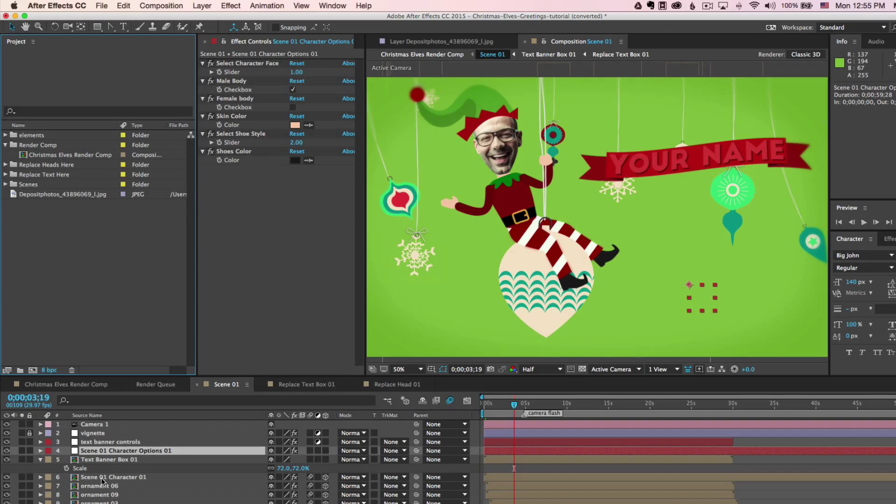
# Scale the masked photo in Replace Head 01 to 39% and move it up so the chin sits just inside the bottom edge
pyautogui.click(122, 478)
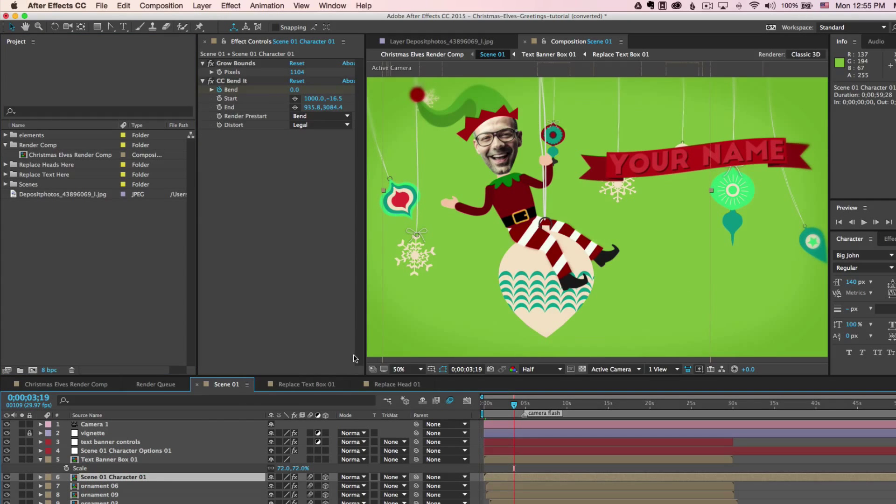
pyautogui.click(398, 384)
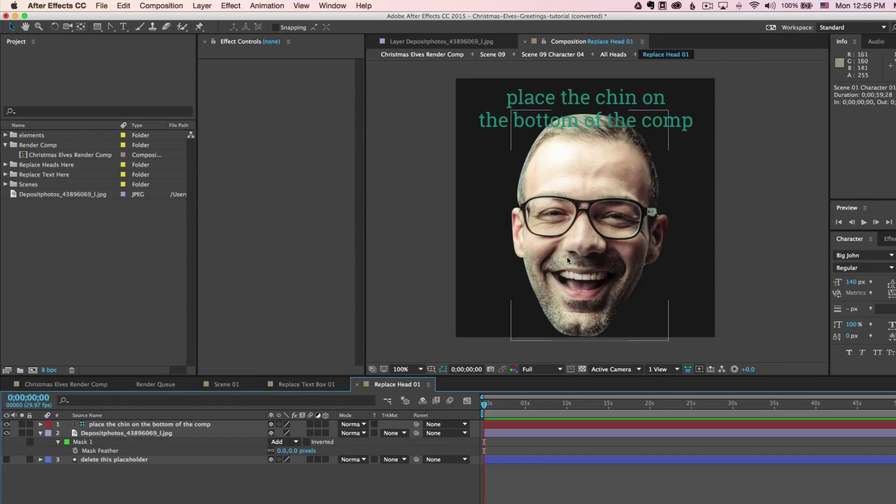
pyautogui.click(576, 240)
pyautogui.press('s')
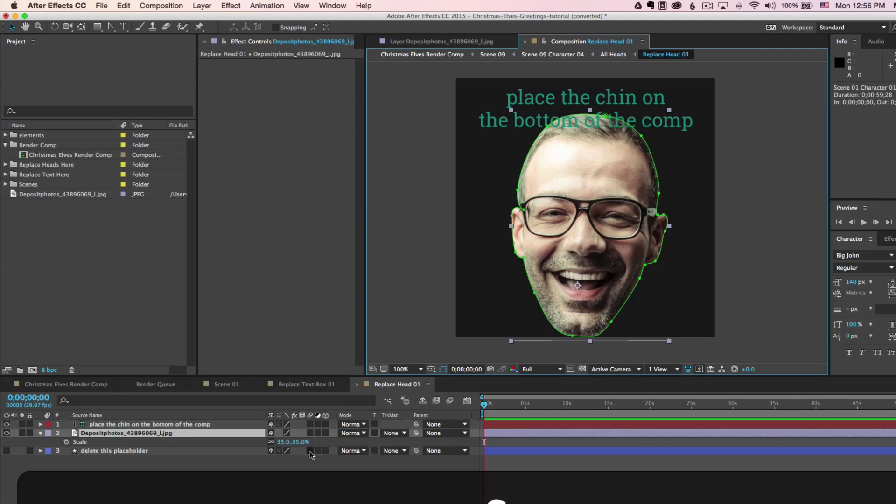
pyautogui.moveTo(302, 447); pyautogui.dragTo(304, 447)
pyautogui.press('v')
pyautogui.moveTo(608, 234); pyautogui.dragTo(608, 228)
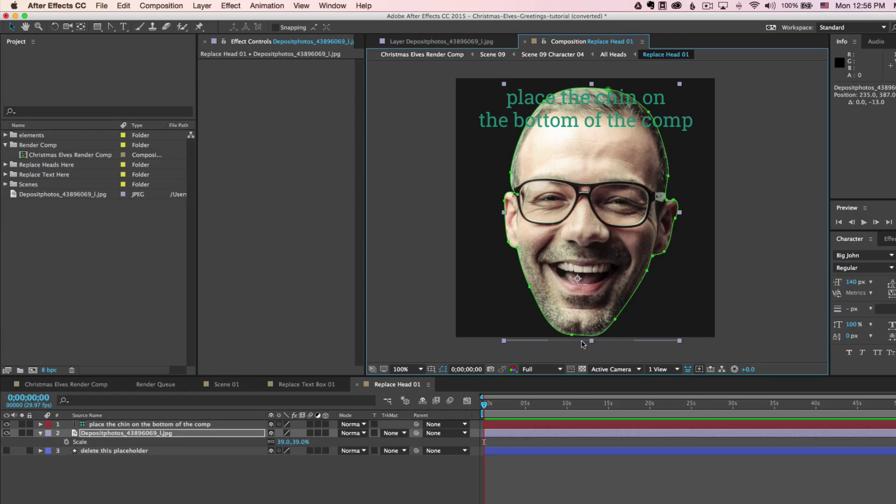
pyautogui.moveTo(582, 304); pyautogui.dragTo(582, 305)
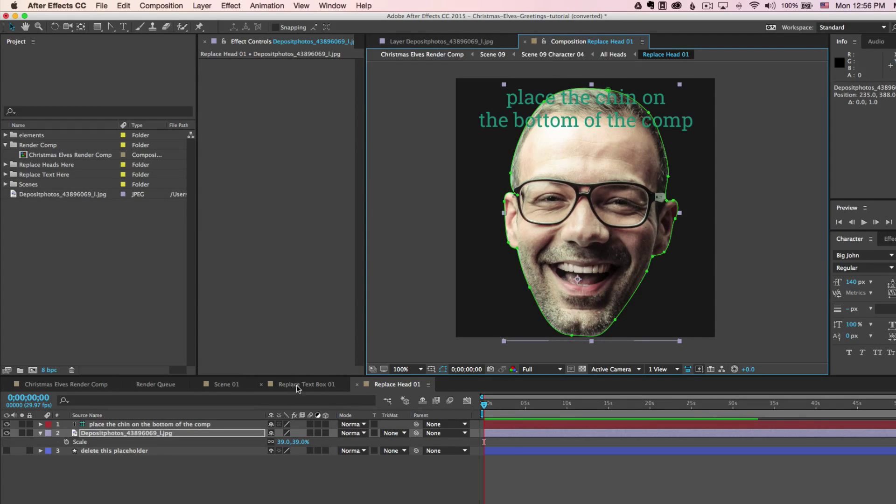
# Open the Scene 01 Character 01 comp and move the hat 01 layer up on the head to about position 297.5, 149.8
pyautogui.click(220, 384)
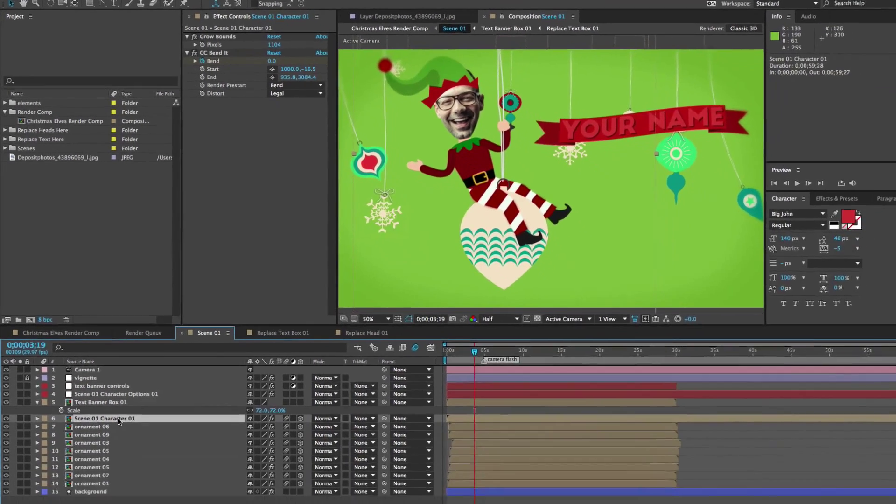
pyautogui.doubleClick(119, 420)
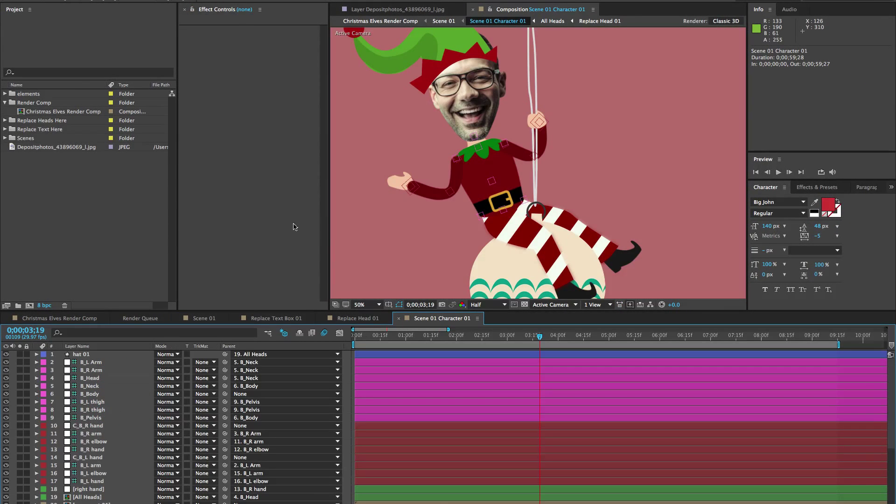
pyautogui.moveTo(438, 31); pyautogui.dragTo(459, 114)
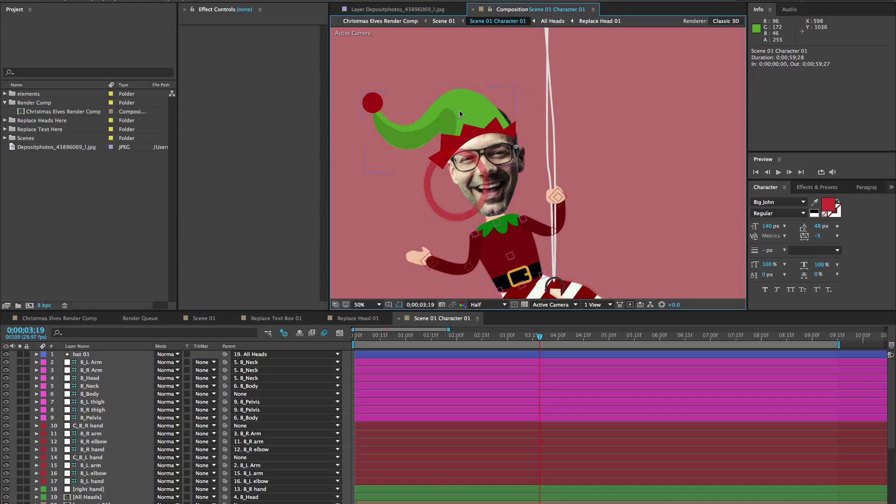
pyautogui.press('v')
pyautogui.click(459, 113)
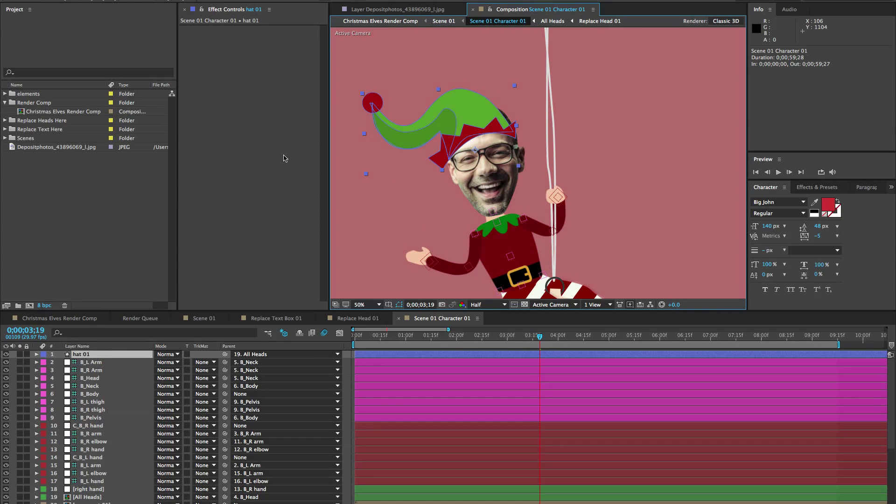
pyautogui.moveTo(437, 120); pyautogui.dragTo(443, 107)
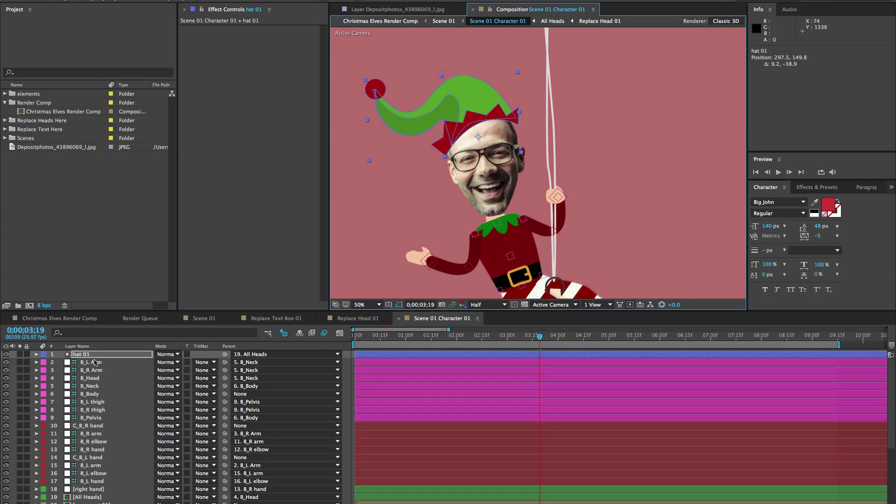
# Scale the hat 01 layer to -341, 341%, nudge it to about position 289.6, 139.7, and view the fit in Scene 01
pyautogui.press('s')
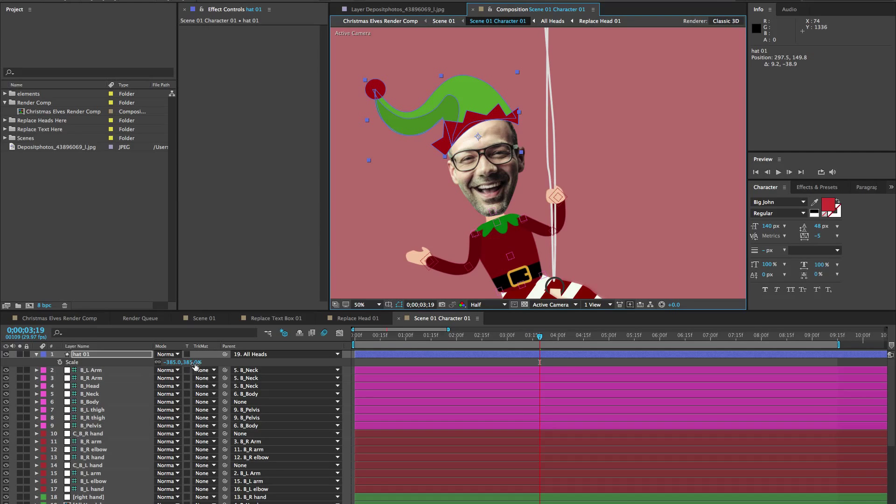
pyautogui.moveTo(188, 367); pyautogui.dragTo(171, 365)
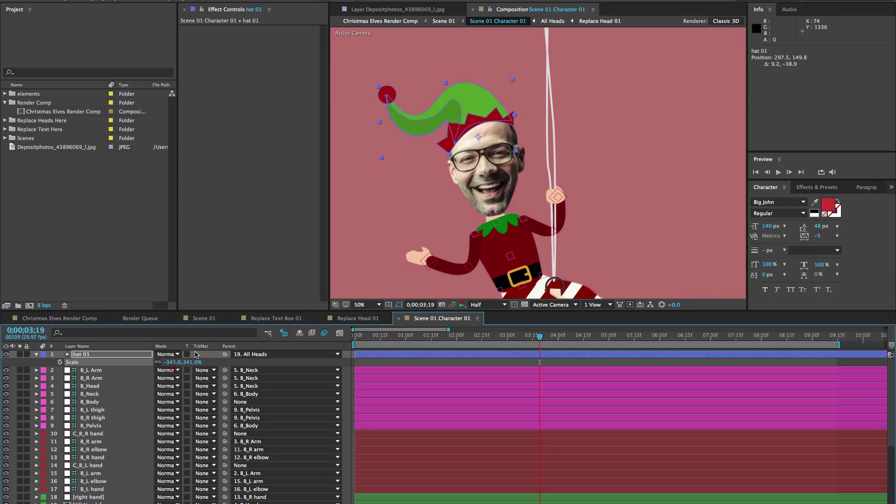
pyautogui.moveTo(462, 114); pyautogui.dragTo(461, 111)
pyautogui.click(196, 319)
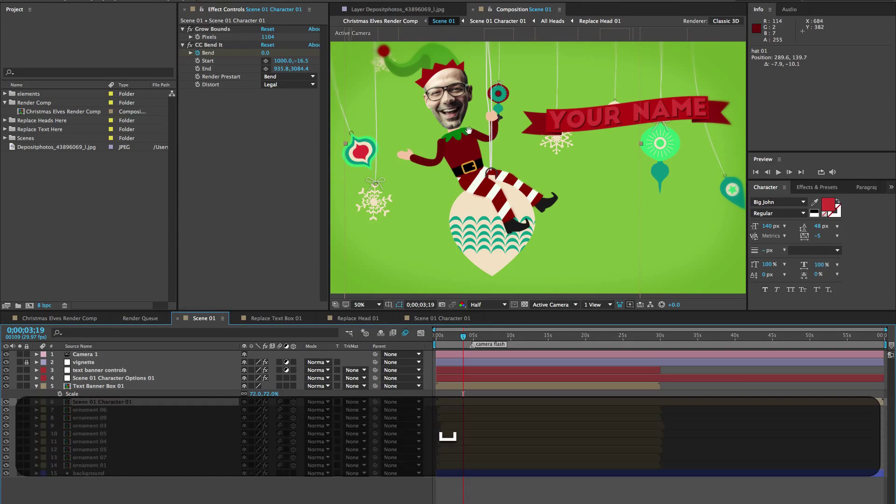
# Open Scene 09 from the Christmas Elves Render Comp and set Select Character Face to 1 on the Scene 09 Character Options 01 layer
pyautogui.click(75, 211)
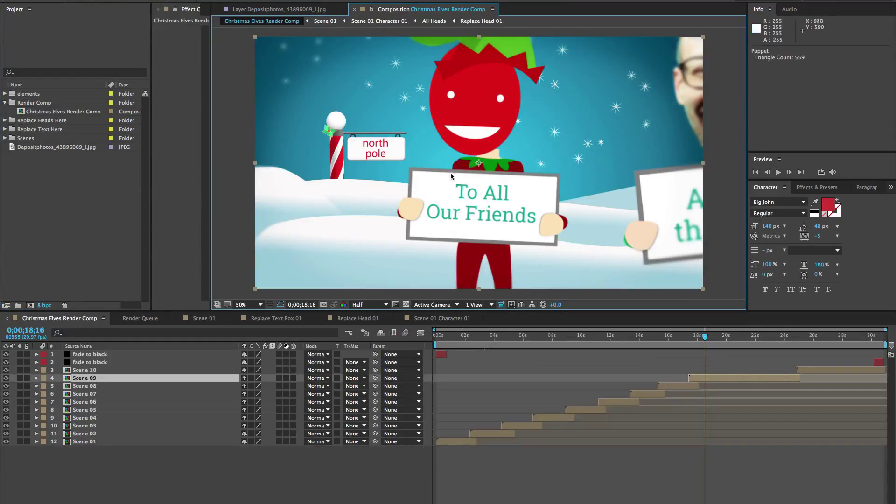
pyautogui.doubleClick(92, 379)
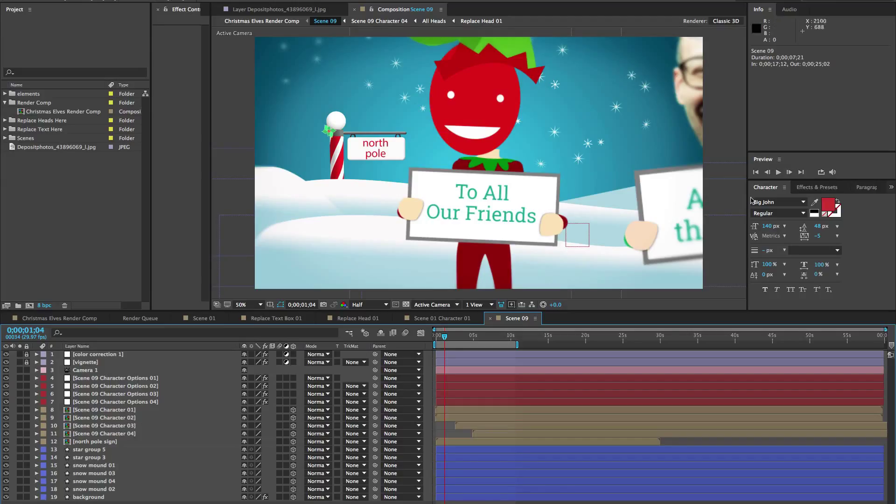
pyautogui.click(119, 379)
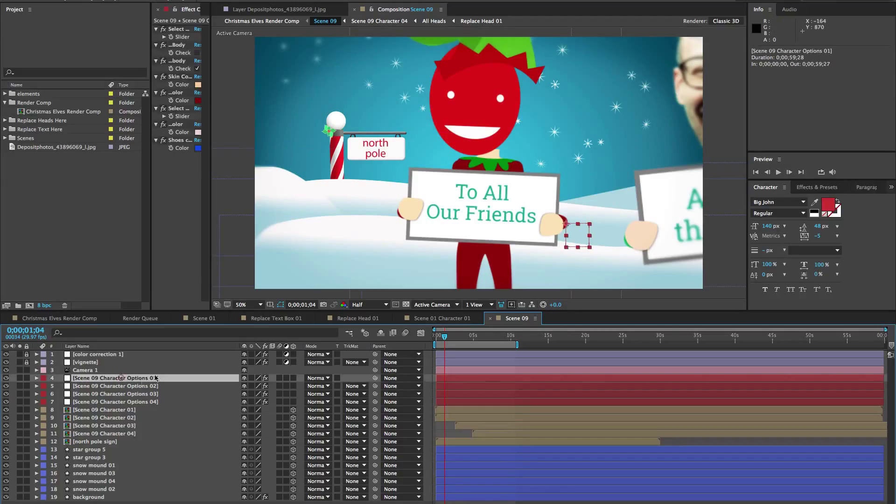
pyautogui.moveTo(211, 240); pyautogui.dragTo(307, 232)
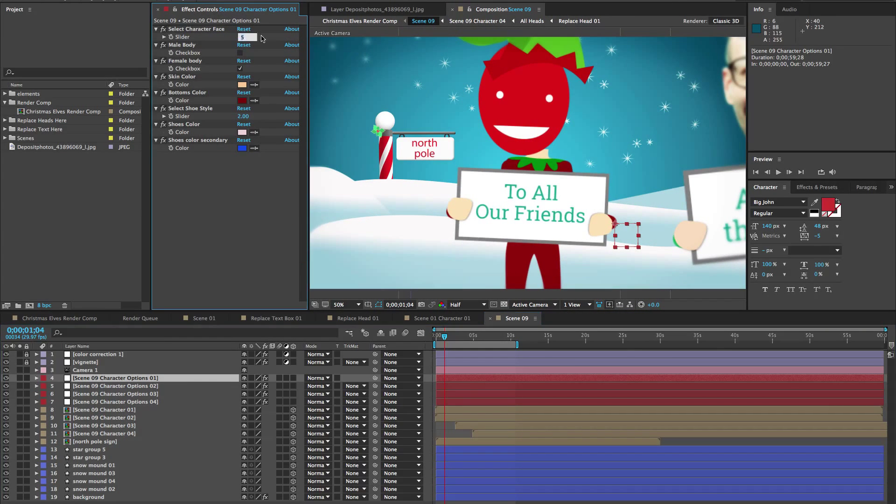
pyautogui.click(243, 37)
pyautogui.write('1')
pyautogui.press('Return')
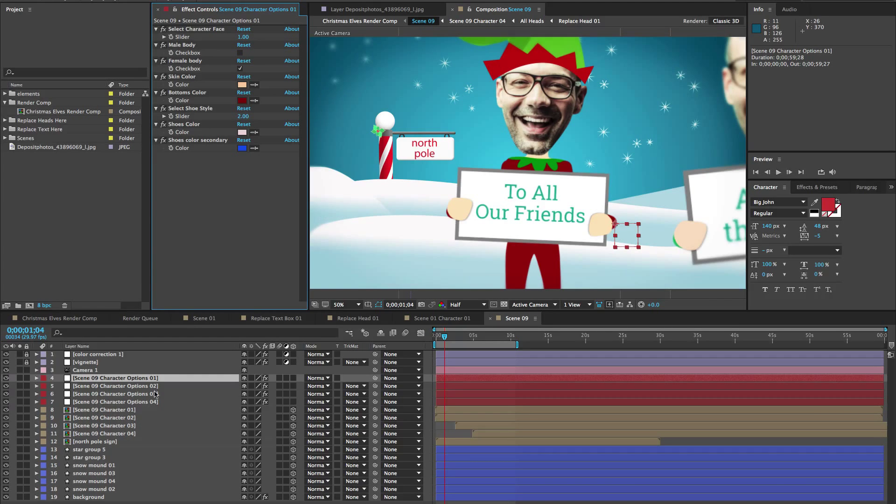
# Expand the Replace Text Here folder in the project and open the Replace Sign 01 comp
pyautogui.click(46, 177)
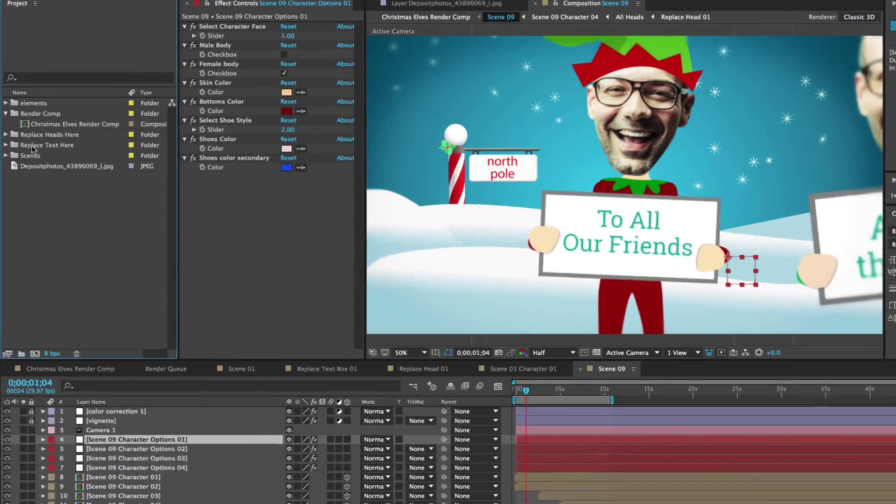
pyautogui.click(9, 130)
pyautogui.click(6, 156)
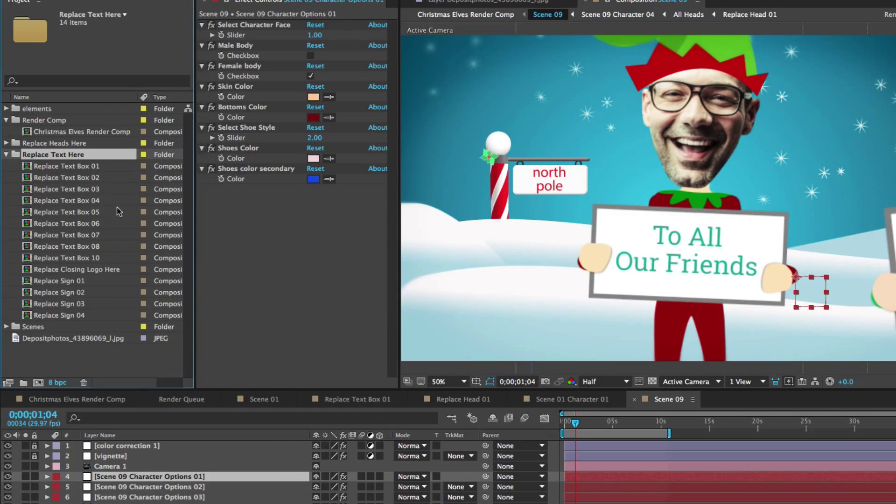
pyautogui.click(65, 282)
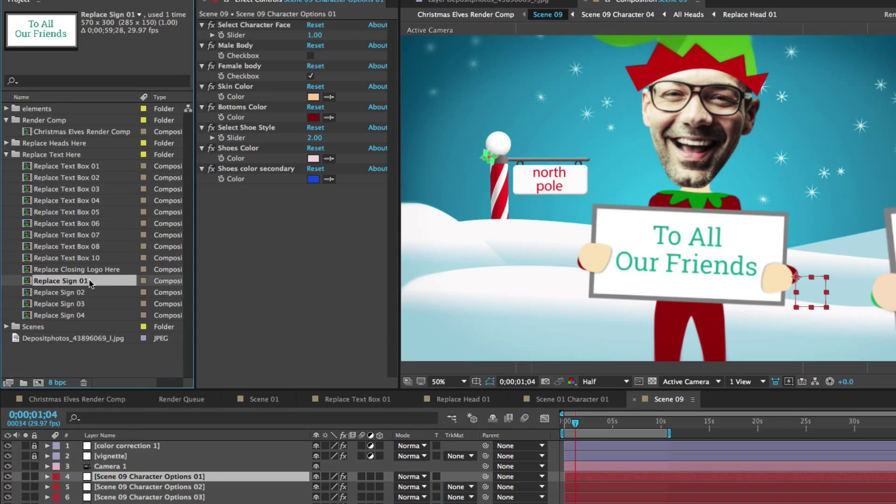
pyautogui.doubleClick(69, 283)
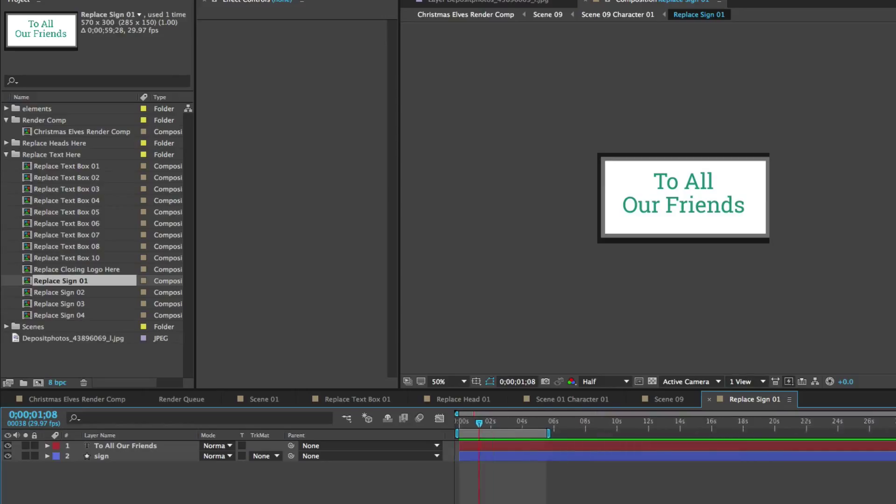
# Replace the sign text with "Hi Everyone!", centre it on the sign at about 300, 156, and view it in Scene 09
pyautogui.click(121, 446)
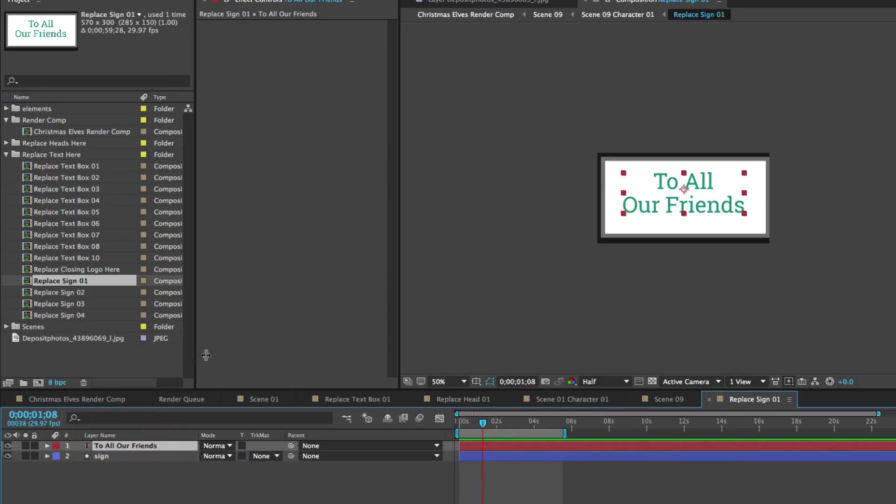
pyautogui.doubleClick(110, 447)
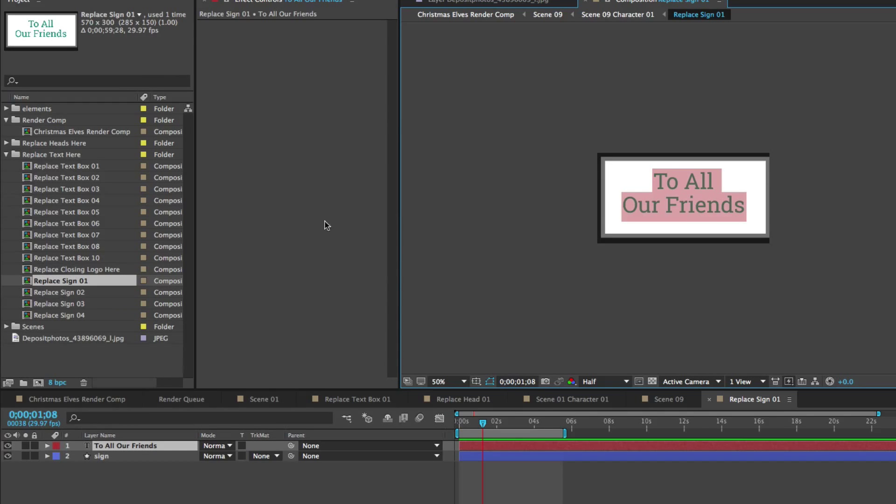
pyautogui.write('Hi')
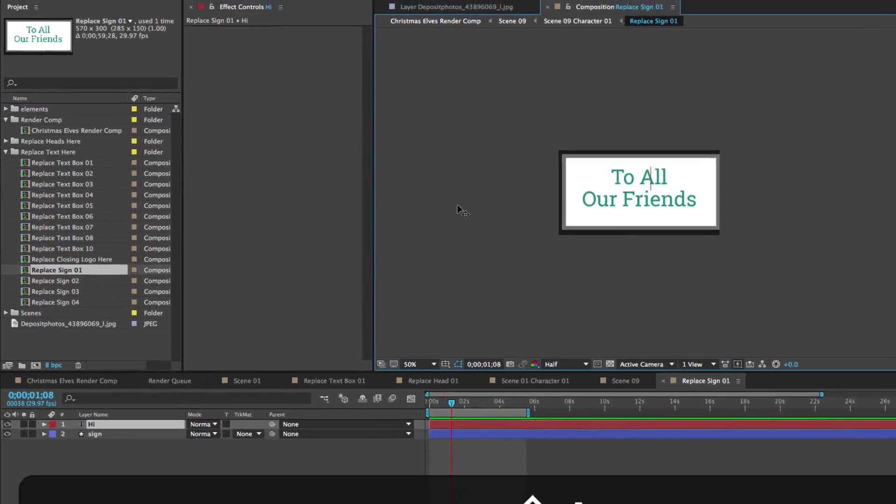
pyautogui.write(' E')
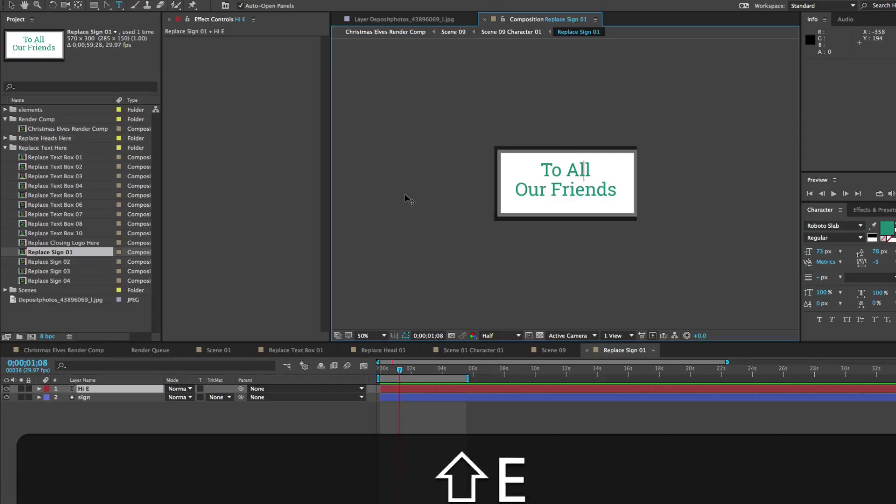
pyautogui.write('veryone!')
pyautogui.press('Escape')
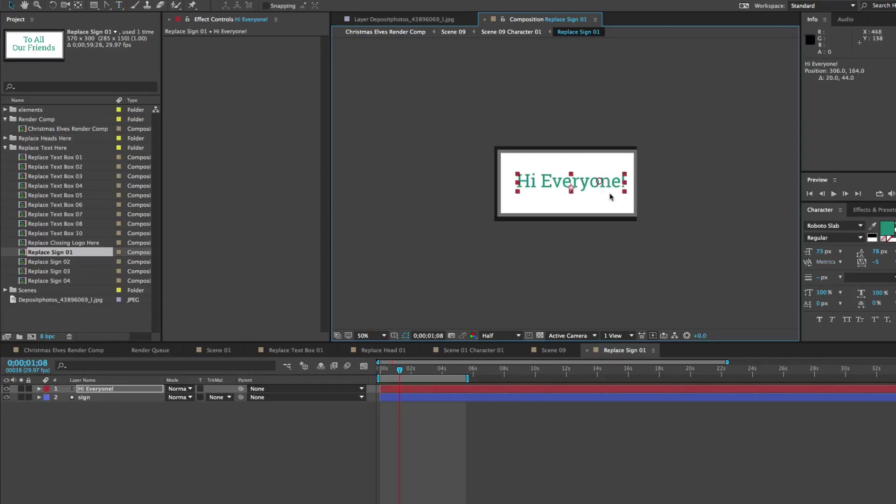
pyautogui.moveTo(586, 183); pyautogui.dragTo(587, 183)
pyautogui.click(553, 350)
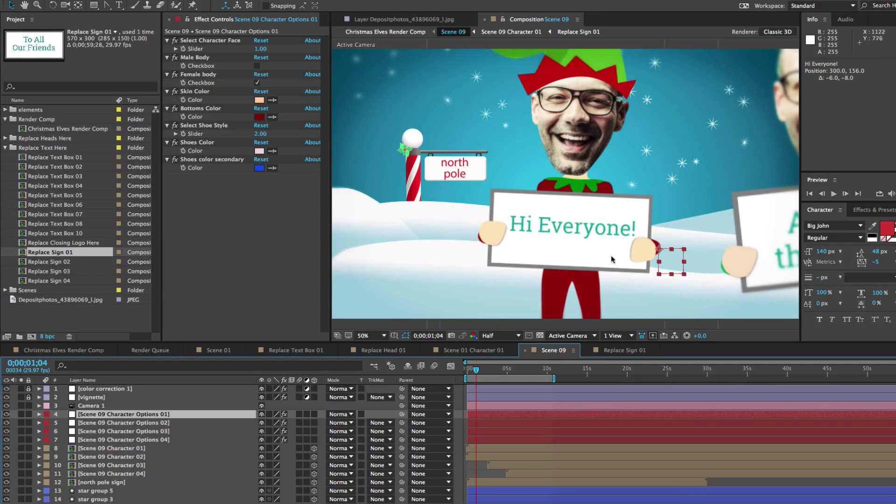
# Look at the Replace Sign 02 thumbnail, and preview the Christmas Elves Render Comp from 0;00;24;02 into the closing wreath scene
pyautogui.click(52, 264)
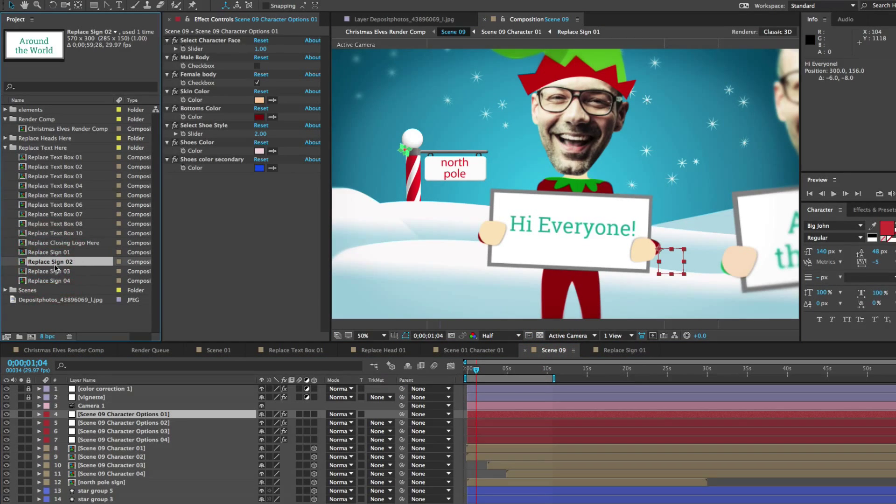
pyautogui.click(663, 336)
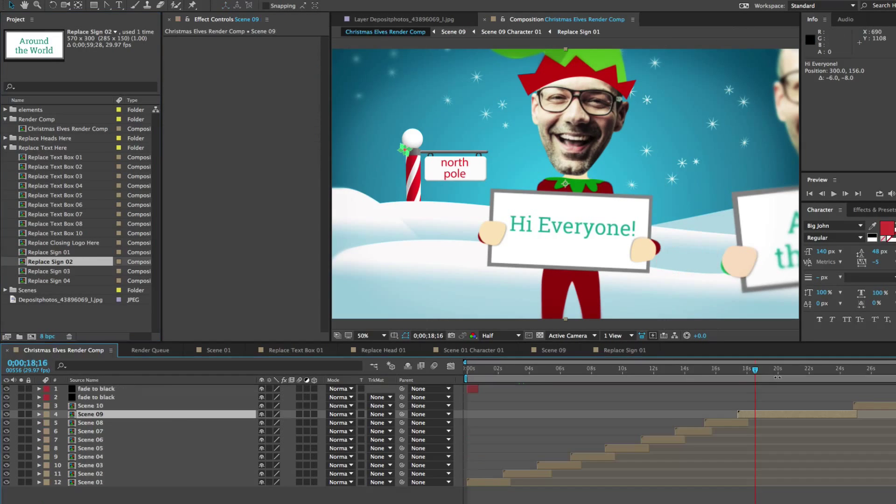
pyautogui.click(840, 372)
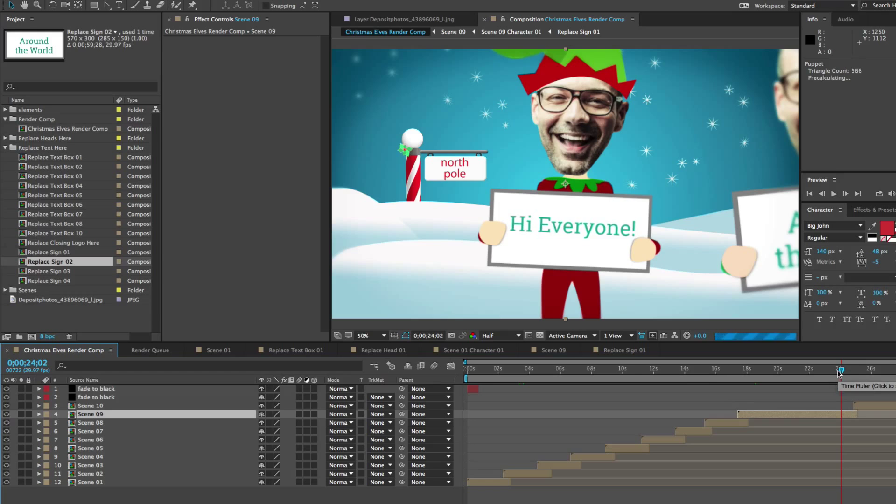
pyautogui.press('space')
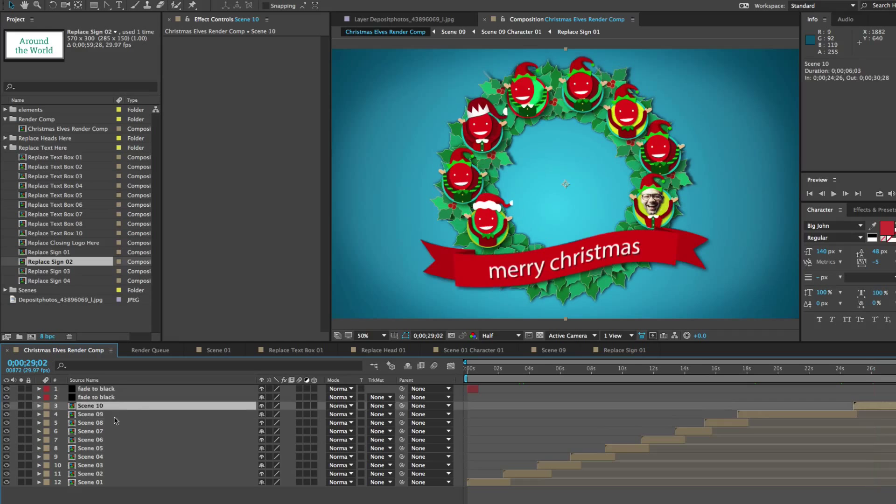
# Open Scene 10 and examine the colour, width and height controls of its Text Banner Control layer
pyautogui.click(84, 410)
pyautogui.doubleClick(91, 409)
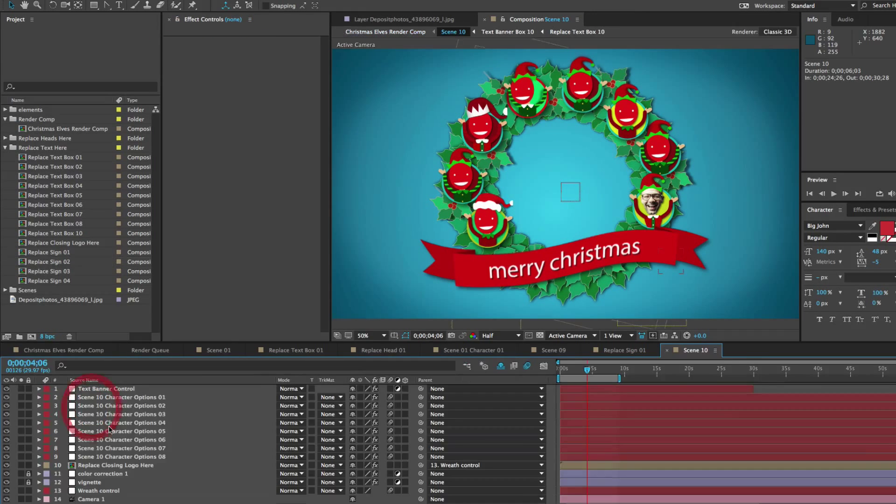
pyautogui.click(125, 392)
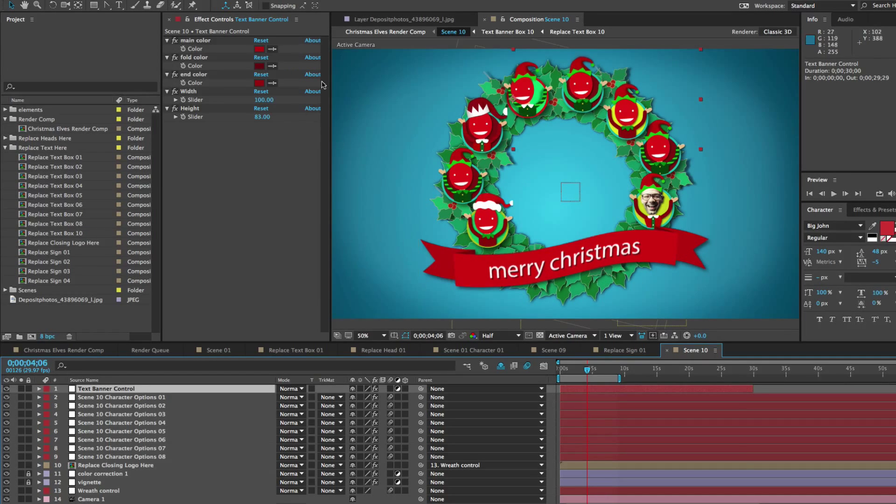
# Select Scene 10's closing logo layer and open the Replace Closing Logo Here comp from the Replace Text Here folder
pyautogui.click(100, 465)
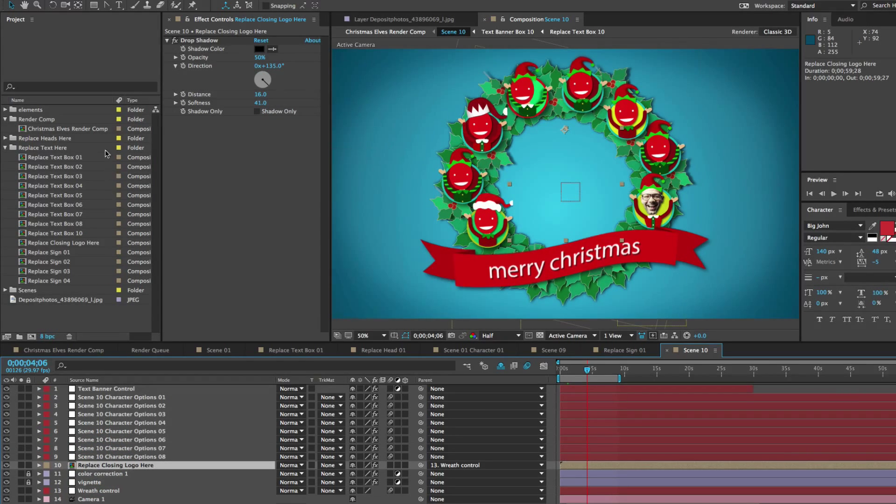
pyautogui.click(21, 148)
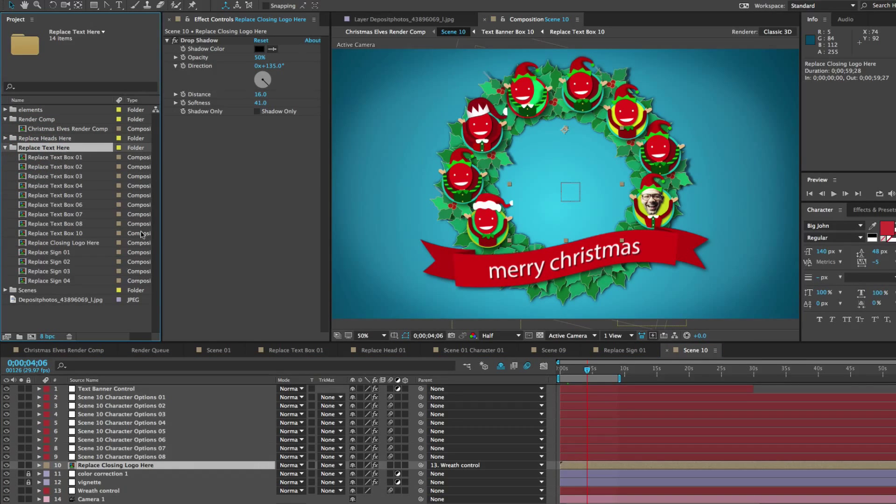
pyautogui.click(49, 244)
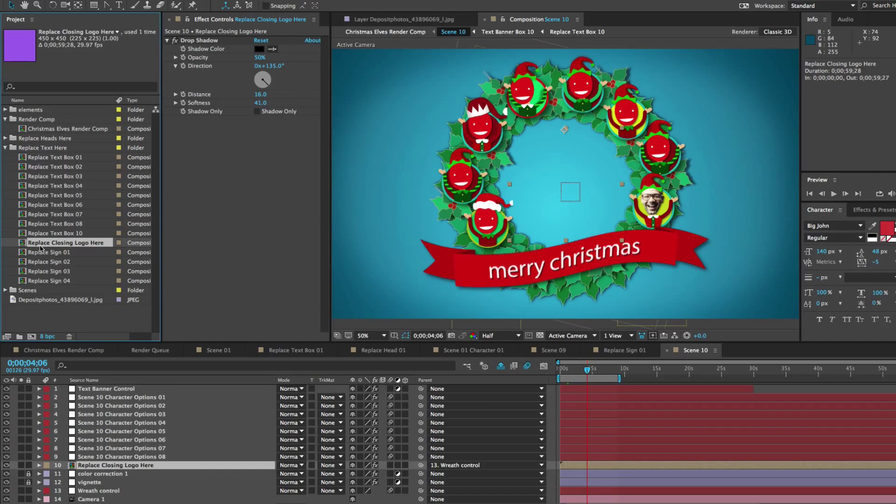
pyautogui.doubleClick(88, 246)
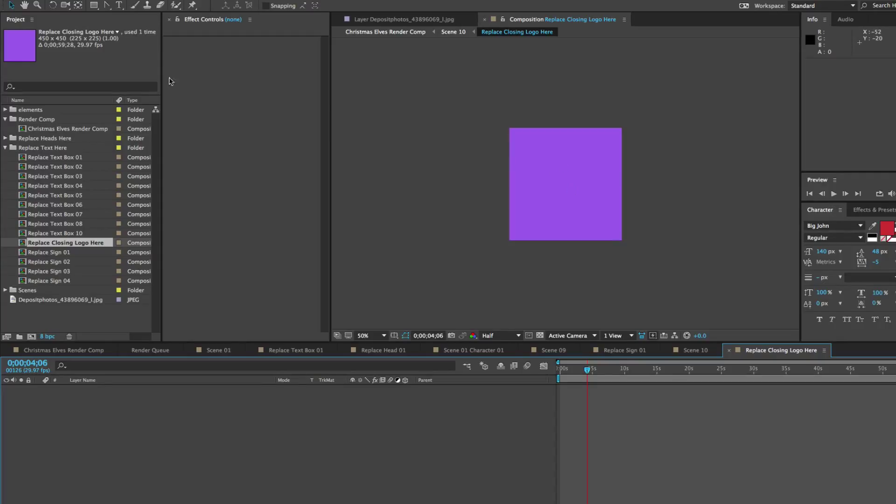
# Import FluxVFX-2014-logo.psd as a composition with editable layer styles
pyautogui.click(54, 58)
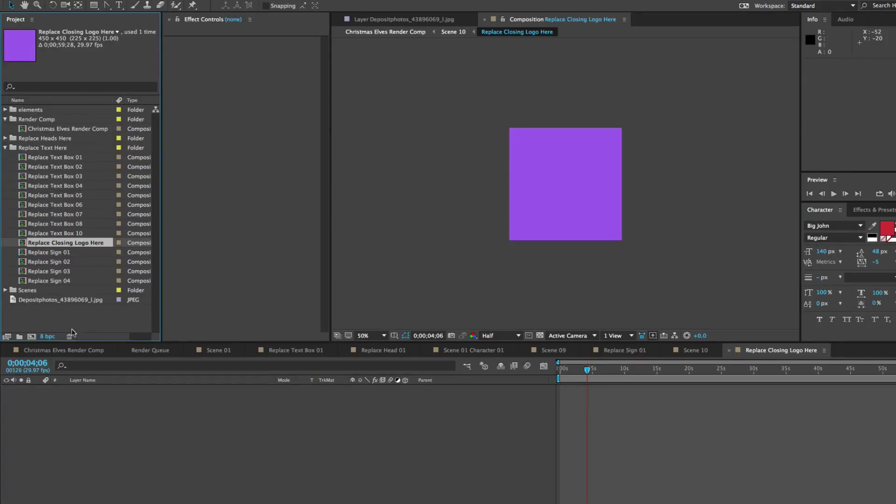
pyautogui.doubleClick(26, 321)
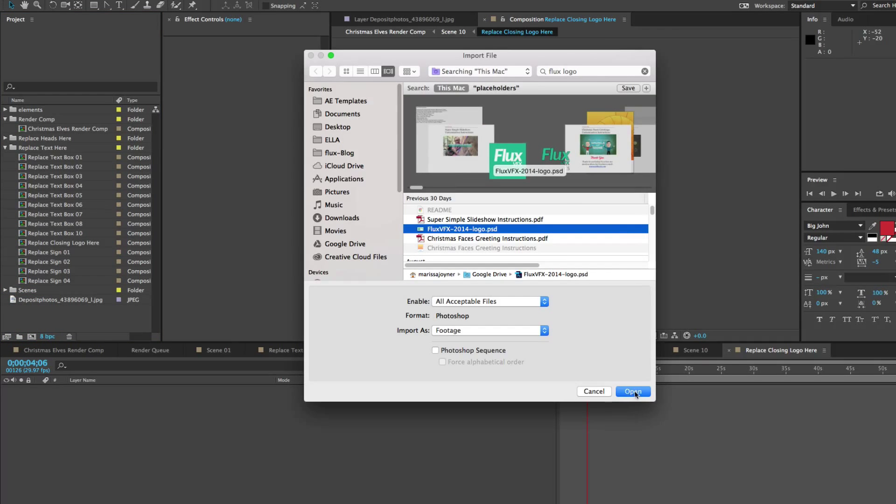
pyautogui.click(633, 392)
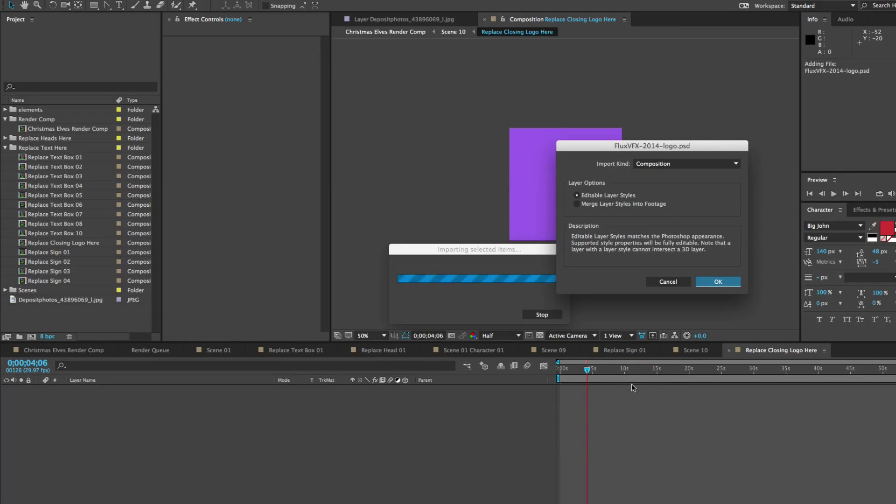
pyautogui.click(717, 282)
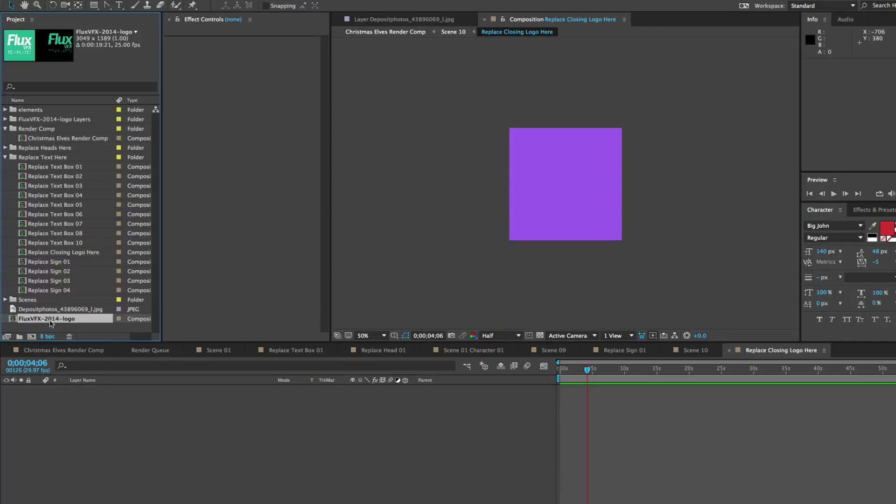
# Add the FluxVFX-2014-logo comp to Replace Closing Logo Here, scale it to 29%, and centre the green logo on the square at about 459, 231
pyautogui.moveTo(60, 321); pyautogui.dragTo(87, 410)
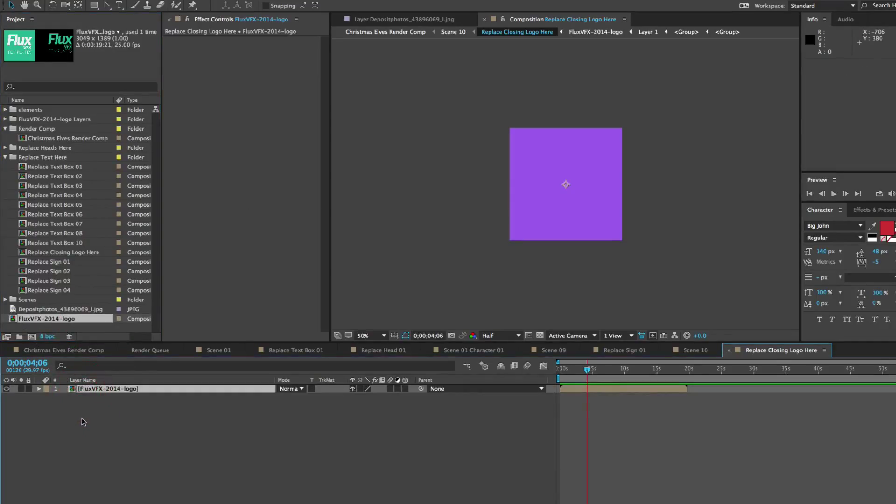
pyautogui.press('s')
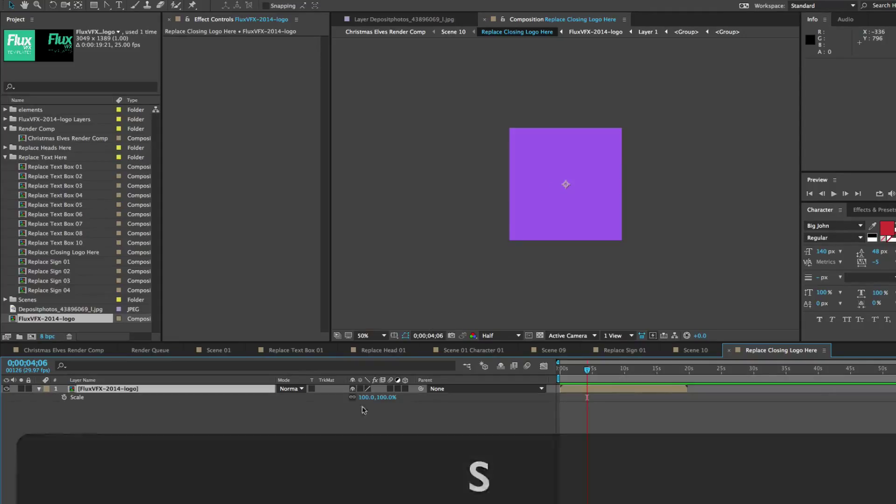
pyautogui.moveTo(373, 399); pyautogui.dragTo(357, 405)
pyautogui.press('v')
pyautogui.moveTo(527, 189); pyautogui.dragTo(582, 193)
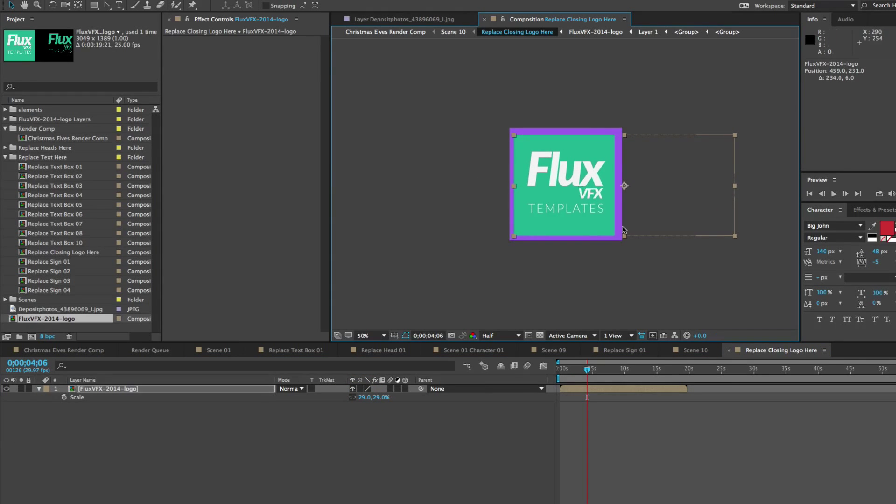
# In Scene 10, move the Replace Closing Logo Here layer down the stack, below the elf ornament layers
pyautogui.click(700, 353)
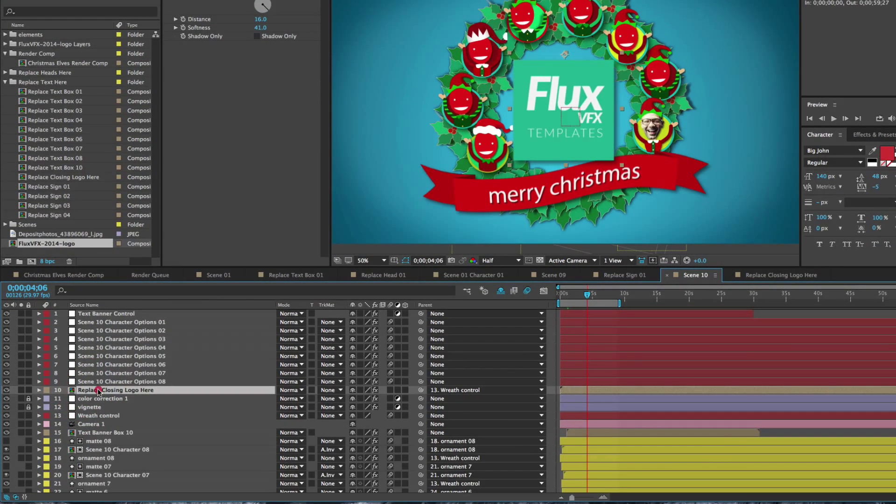
pyautogui.moveTo(99, 391); pyautogui.dragTo(108, 483)
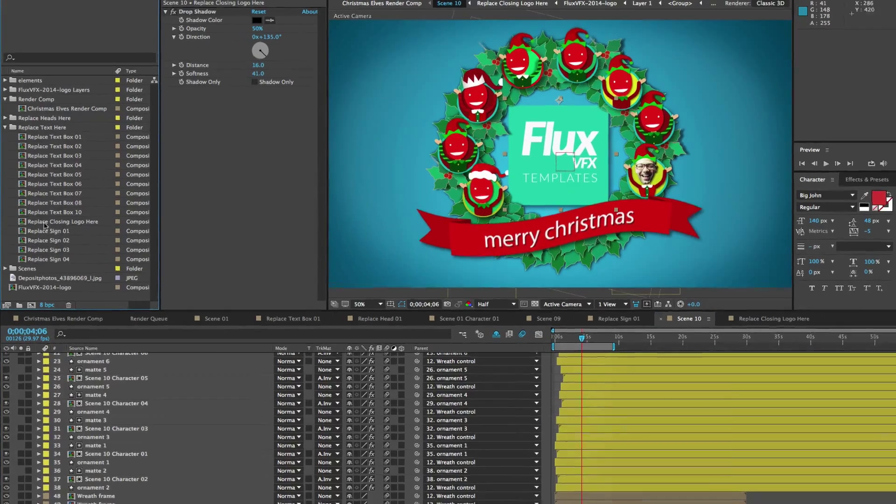
# Open the Replace Text Box 10 comp from the Replace Text Here folder and replace its text with "Happy Holidays"
pyautogui.click(45, 222)
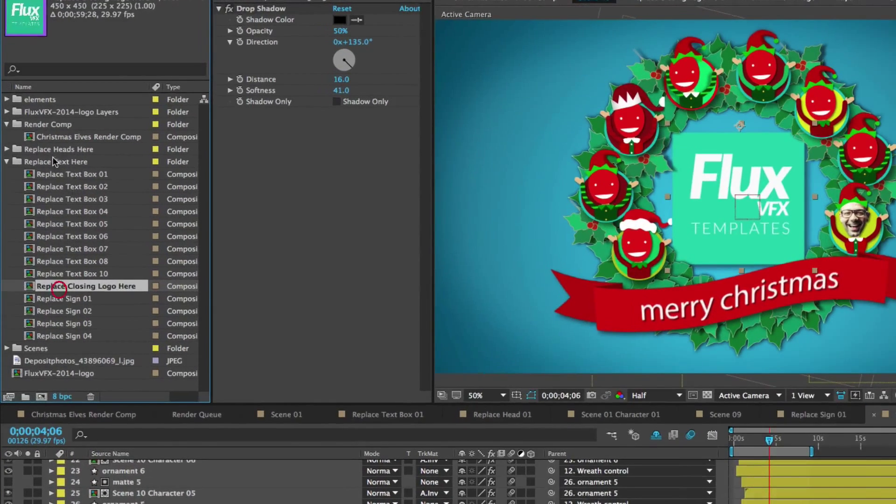
pyautogui.click(84, 130)
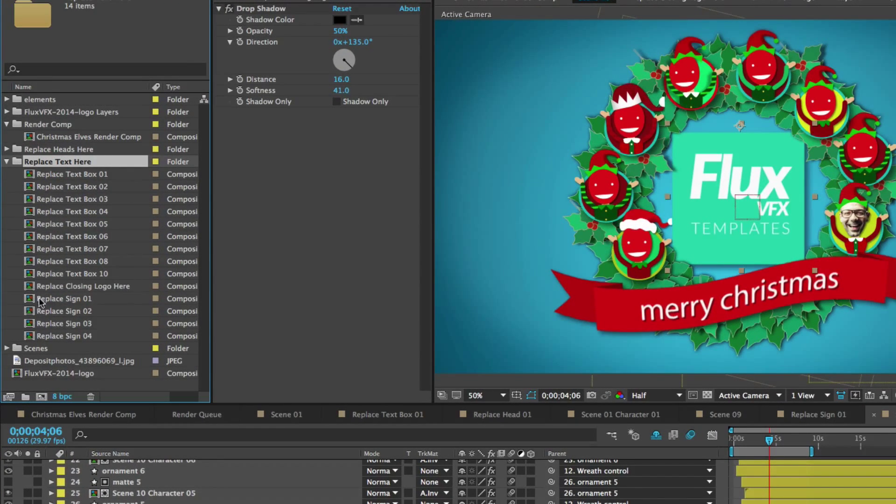
pyautogui.click(22, 279)
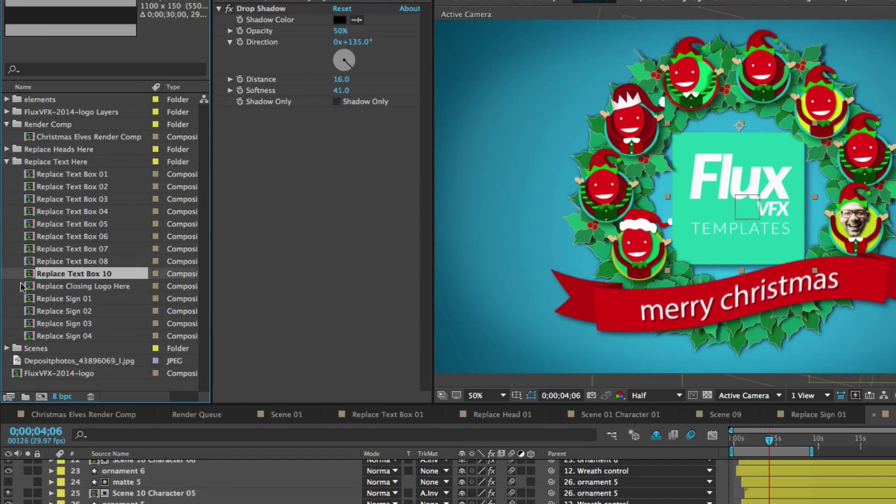
pyautogui.doubleClick(101, 275)
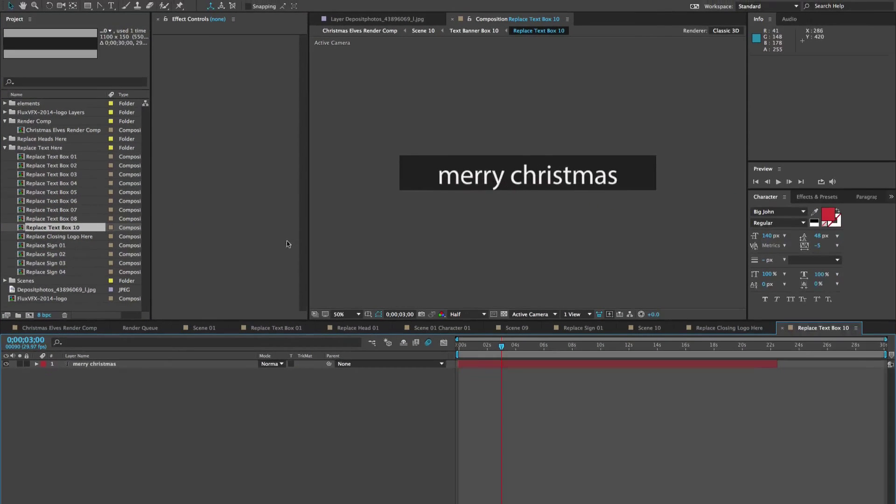
pyautogui.doubleClick(95, 364)
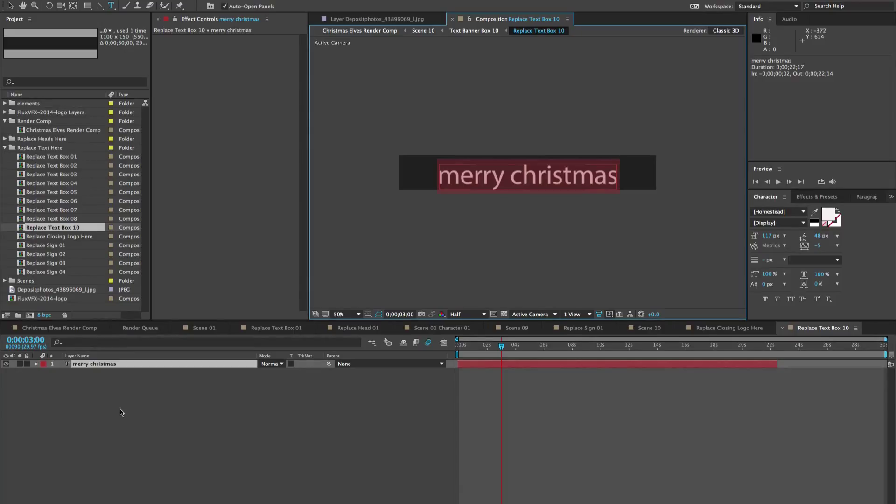
pyautogui.write('Happy Ho')
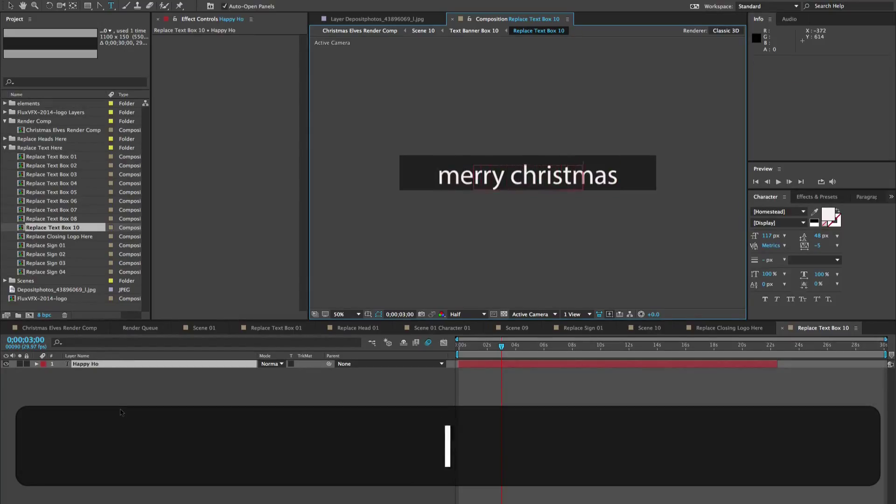
pyautogui.write('lidays')
pyautogui.click(222, 407)
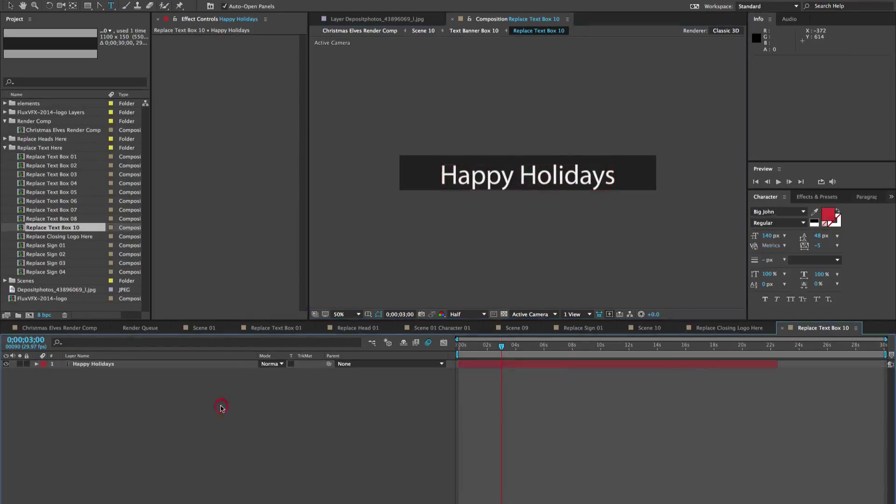
# Raise the banner text slightly to about 548, 111, and view it in Scene 10 and the Christmas Elves Render Comp
pyautogui.press('v')
pyautogui.moveTo(508, 181); pyautogui.dragTo(506, 177)
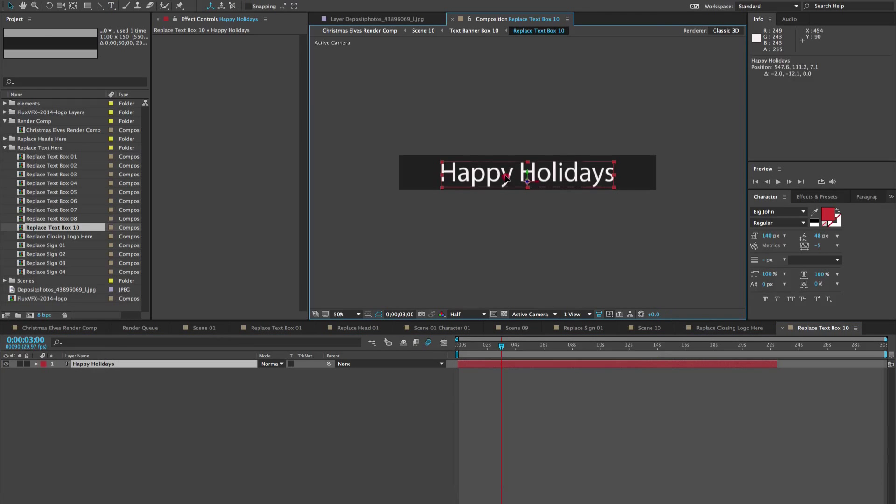
pyautogui.click(474, 210)
pyautogui.click(649, 328)
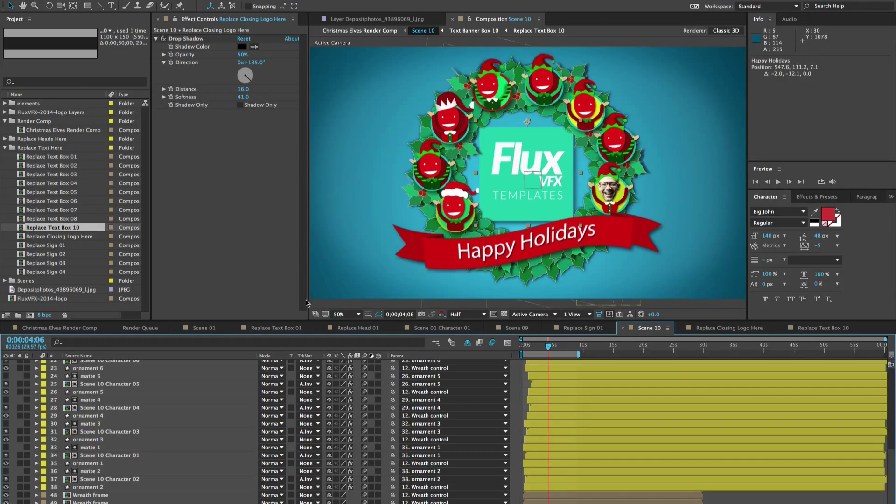
pyautogui.press('Tab')
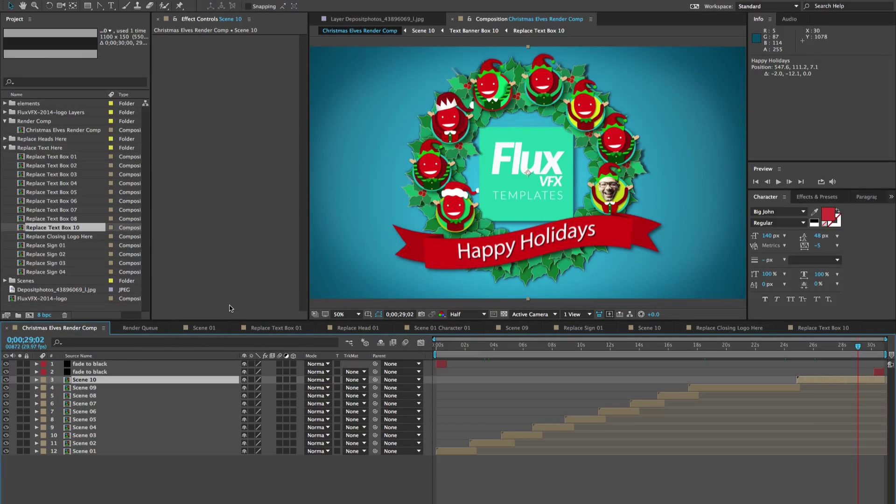